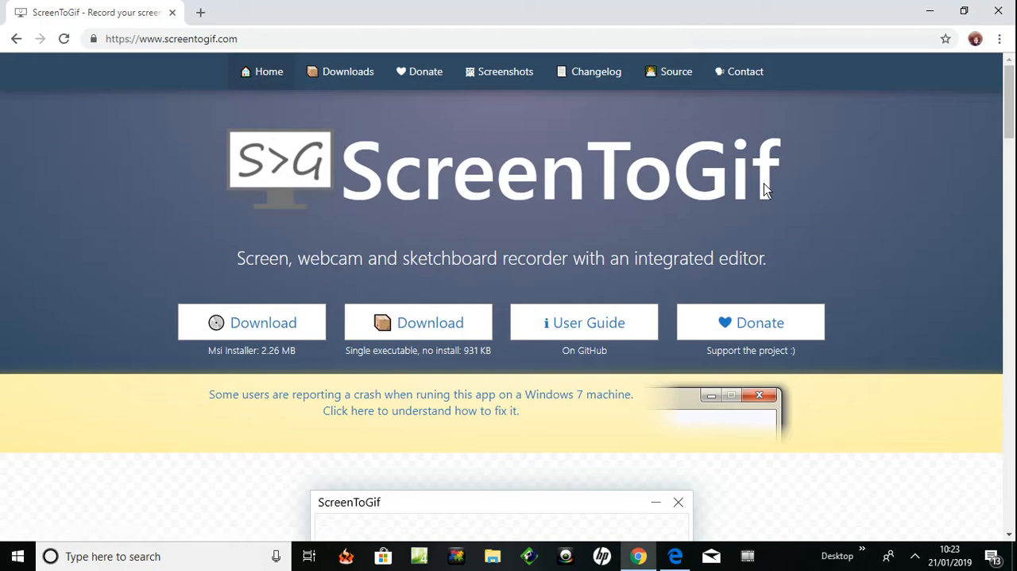
- Download the single-executable, no-install version of ScreenToGif from the website
left_click(402, 326)
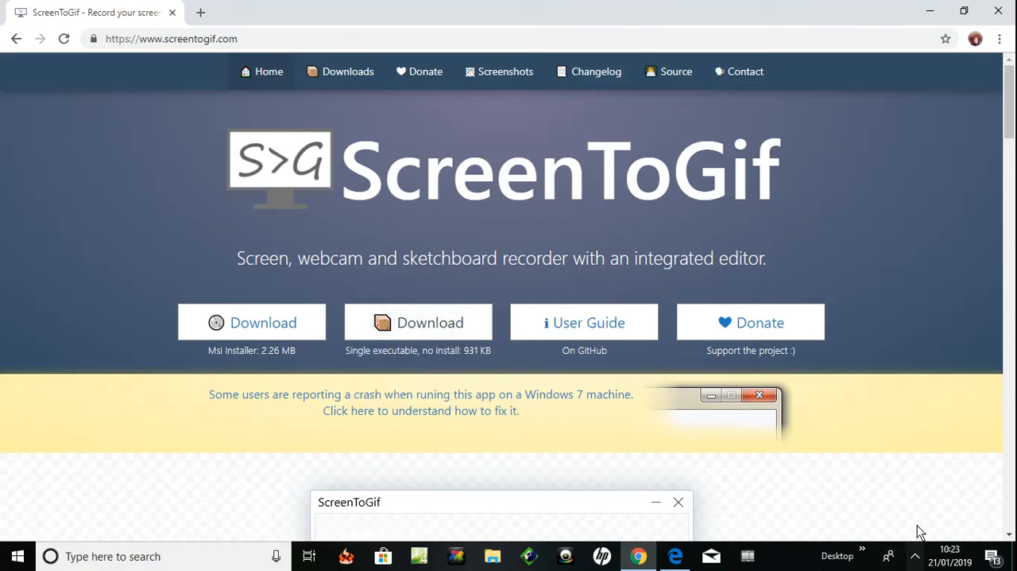
left_click(915, 555)
left_click(931, 507)
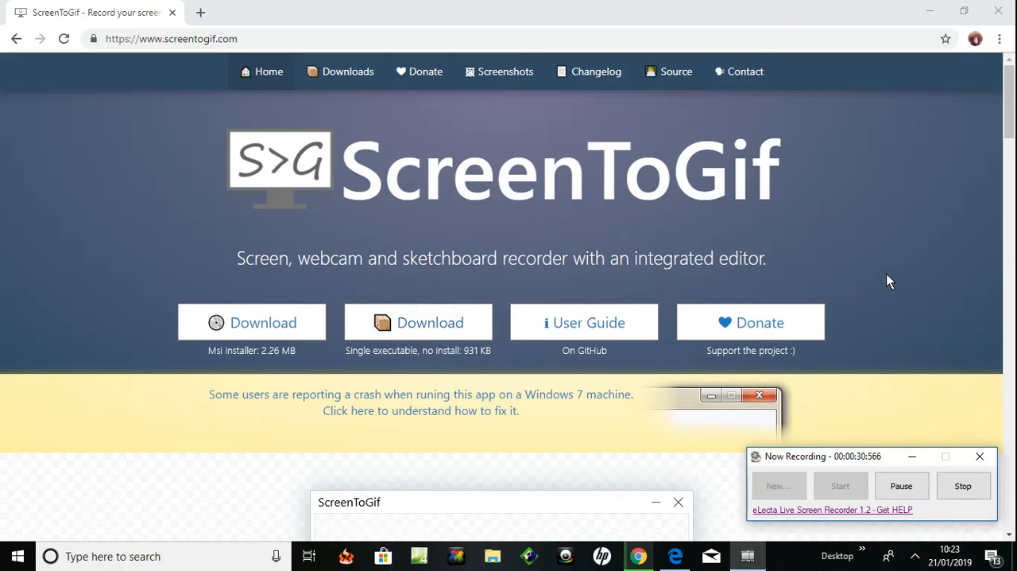
left_click(910, 486)
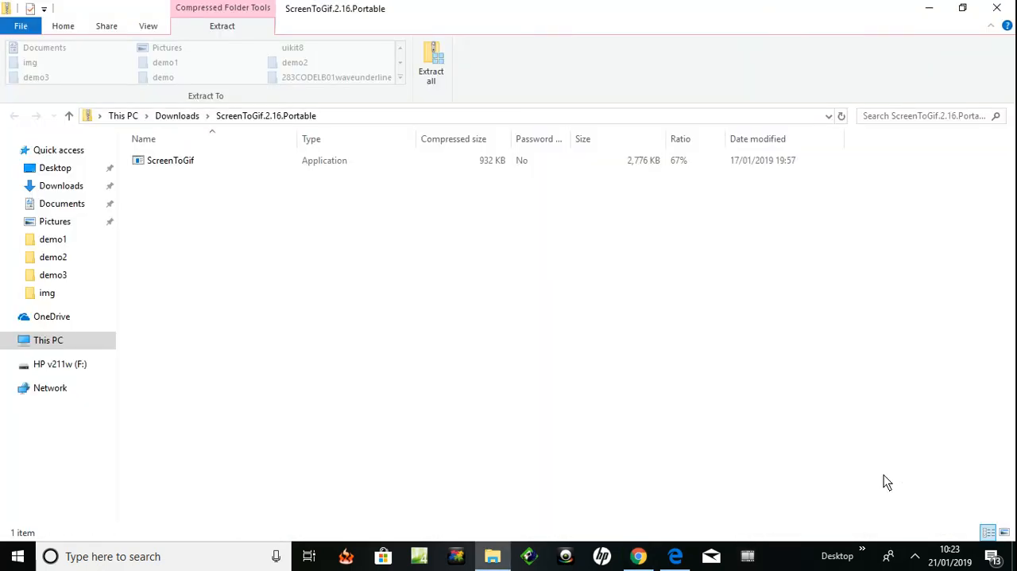
- Launch the ScreenToGif application from the ScreenToGif.2.16.Portable archive
left_click(161, 168)
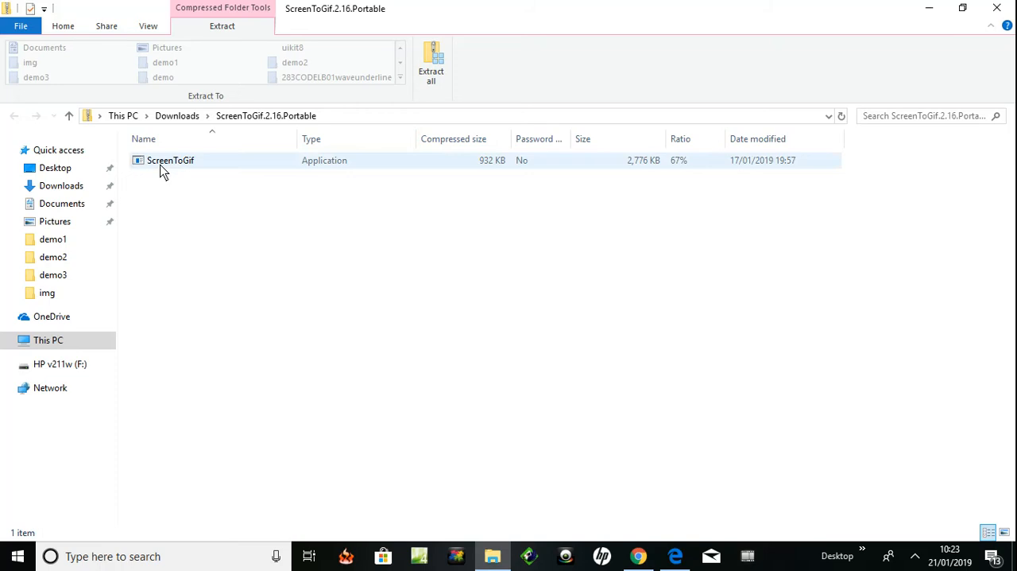
left_click(161, 163)
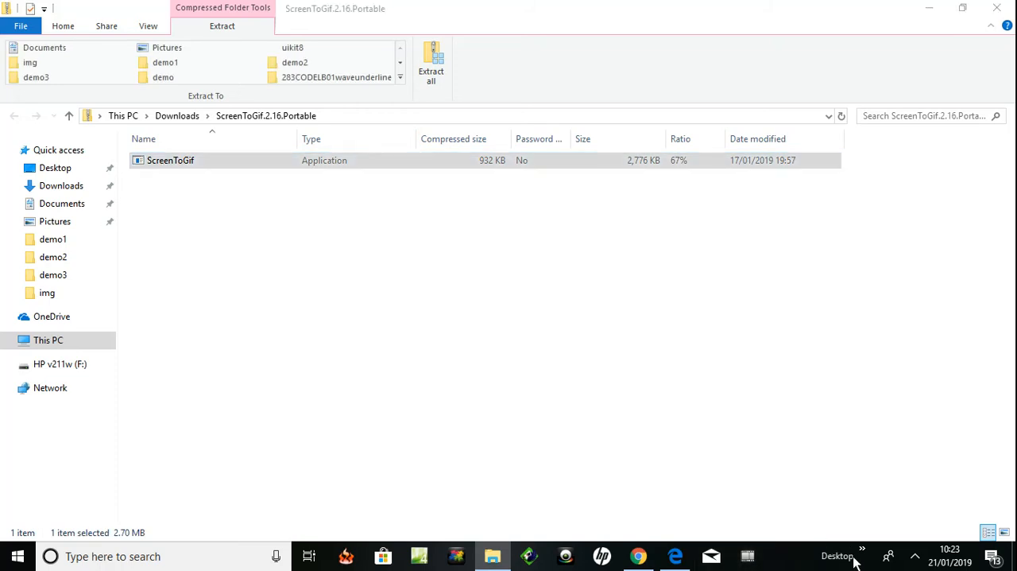
left_click(914, 558)
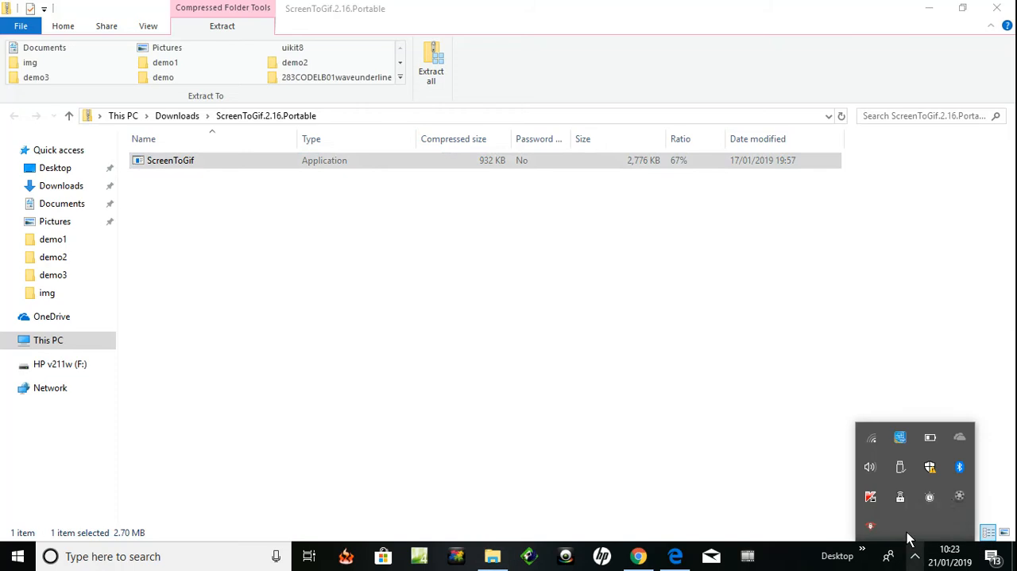
left_click(958, 496)
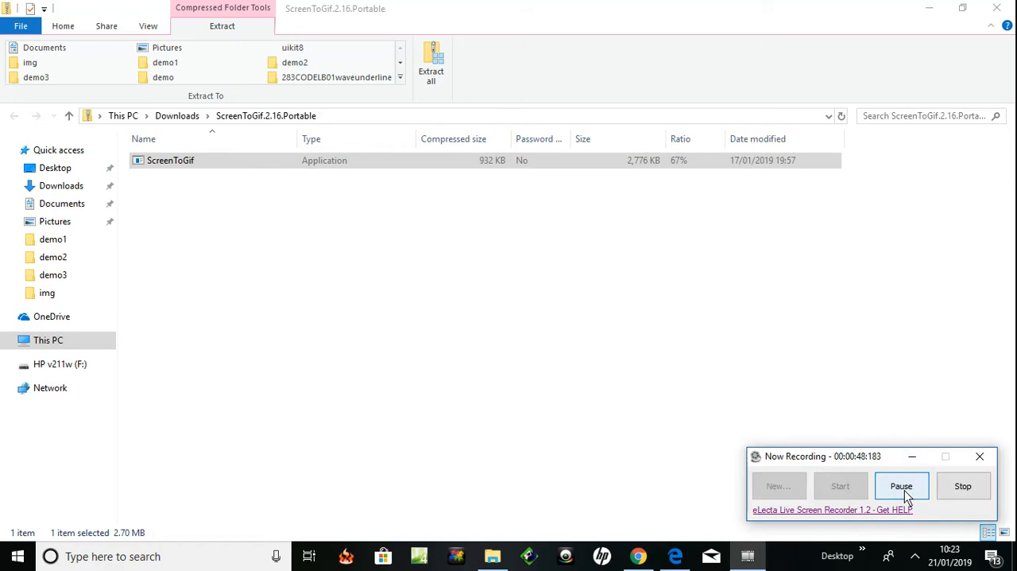
left_click(904, 489)
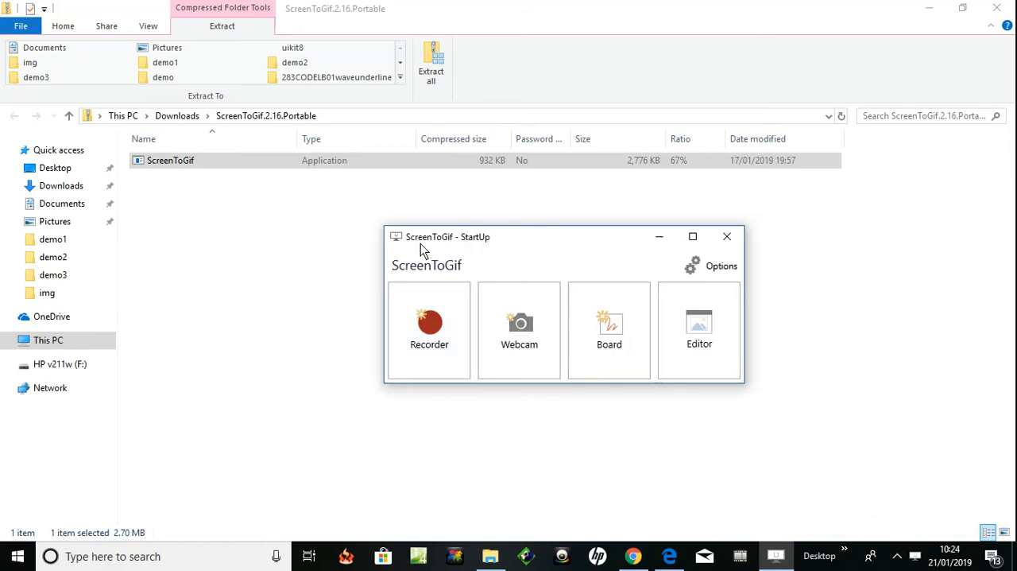
- Open the ScreenToGif screen recorder, and bring up the Blade Runner 2049 trailer in Microsoft Edge behind its capture frame
left_click(427, 338)
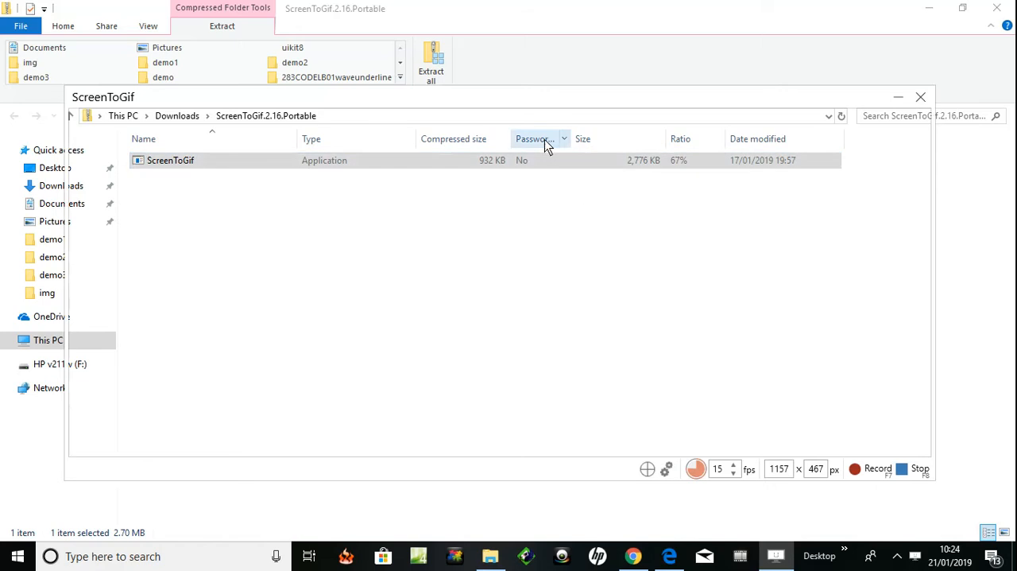
mouse_move(523, 98)
left_mouse_down()
mouse_move(533, 96)
mouse_move(511, 73)
mouse_move(453, 87)
mouse_move(574, 197)
mouse_move(638, 98)
mouse_move(563, 73)
mouse_move(543, 84)
mouse_move(484, 64)
mouse_move(490, 84)
mouse_move(538, 79)
mouse_move(520, 74)
mouse_move(523, 99)
mouse_move(543, 87)
mouse_move(515, 77)
mouse_move(518, 93)
mouse_move(524, 88)
left_mouse_up()
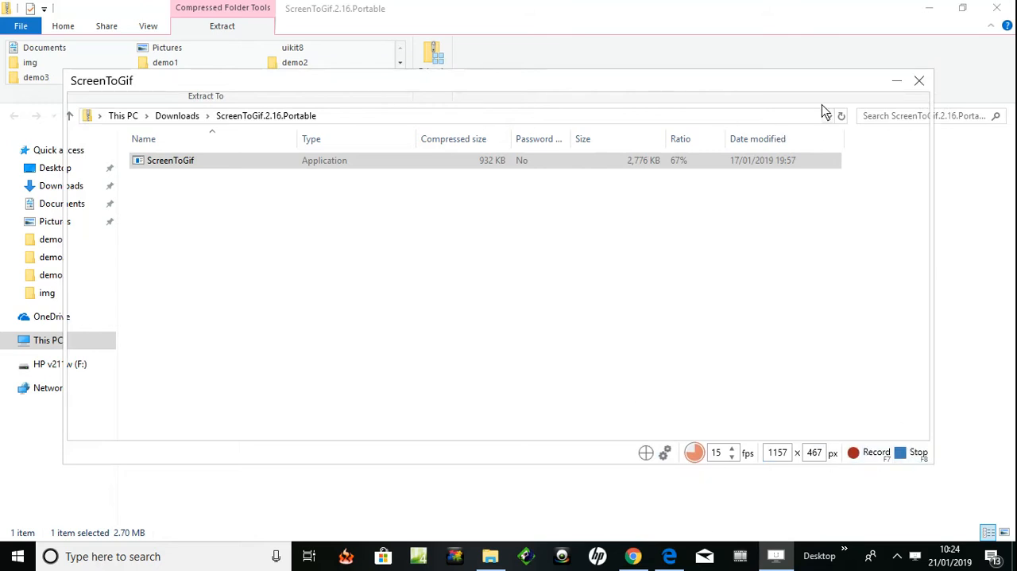
left_click(997, 10)
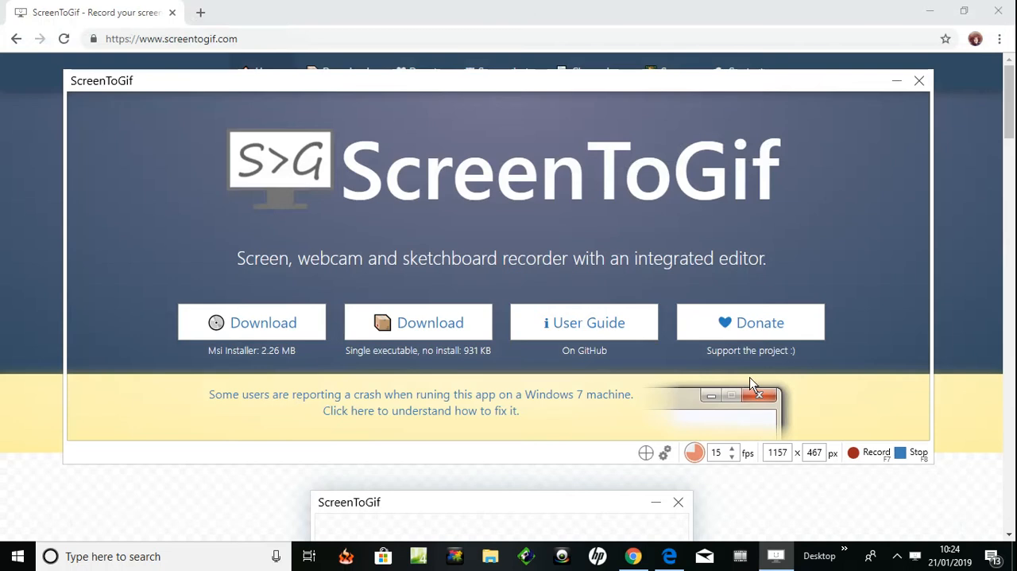
left_click(671, 556)
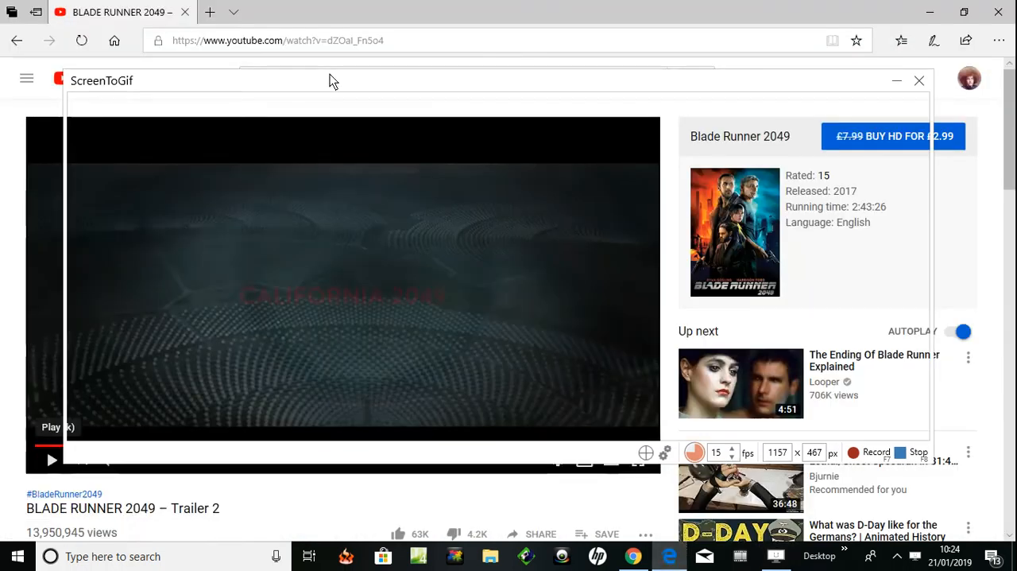
- Move the capture frame over the trailer's video player and narrow it to about 840 px to match the player's width
mouse_move(429, 86)
left_mouse_down()
mouse_move(425, 118)
mouse_move(386, 159)
mouse_move(376, 104)
mouse_move(438, 120)
mouse_move(411, 104)
mouse_move(419, 89)
left_mouse_up()
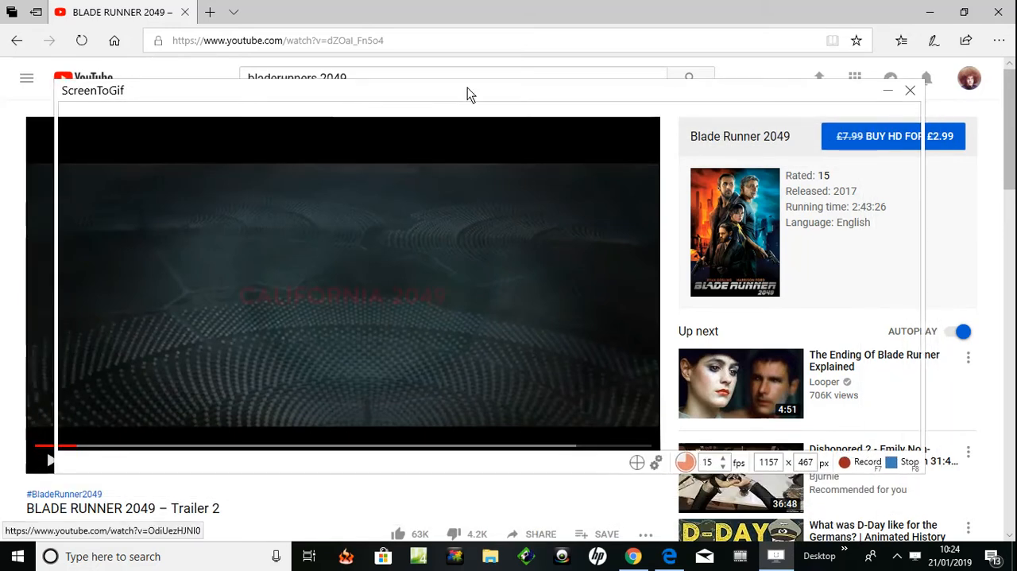
left_click_drag(557, 89, 531, 94)
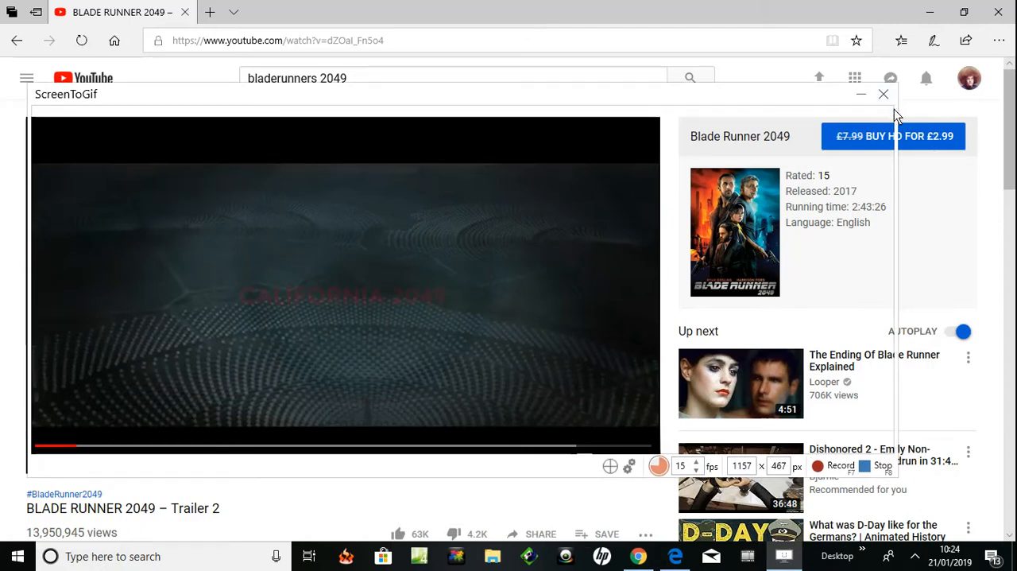
left_click_drag(897, 124, 658, 155)
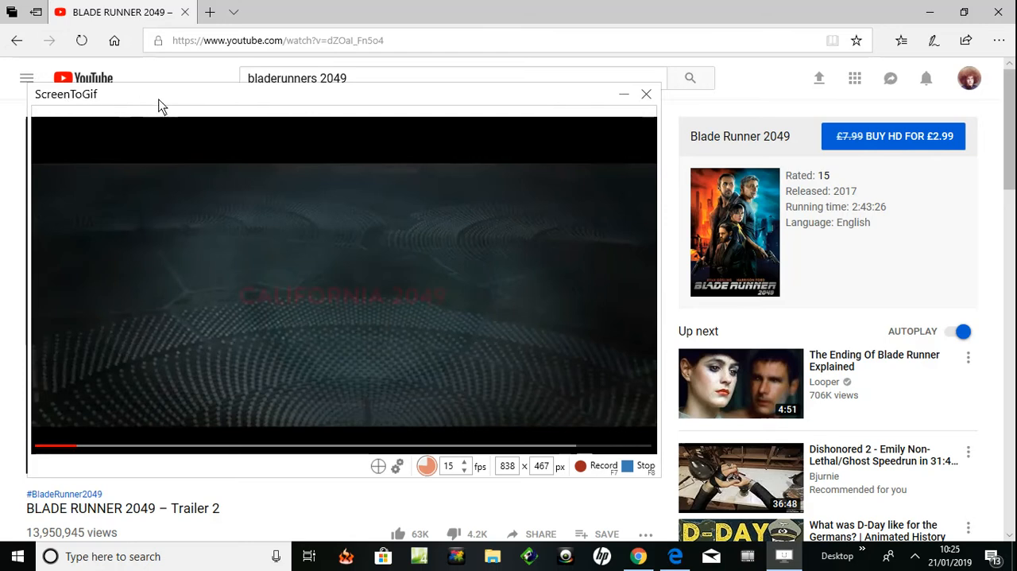
mouse_move(158, 102)
left_mouse_down()
mouse_move(157, 118)
mouse_move(157, 89)
left_mouse_up()
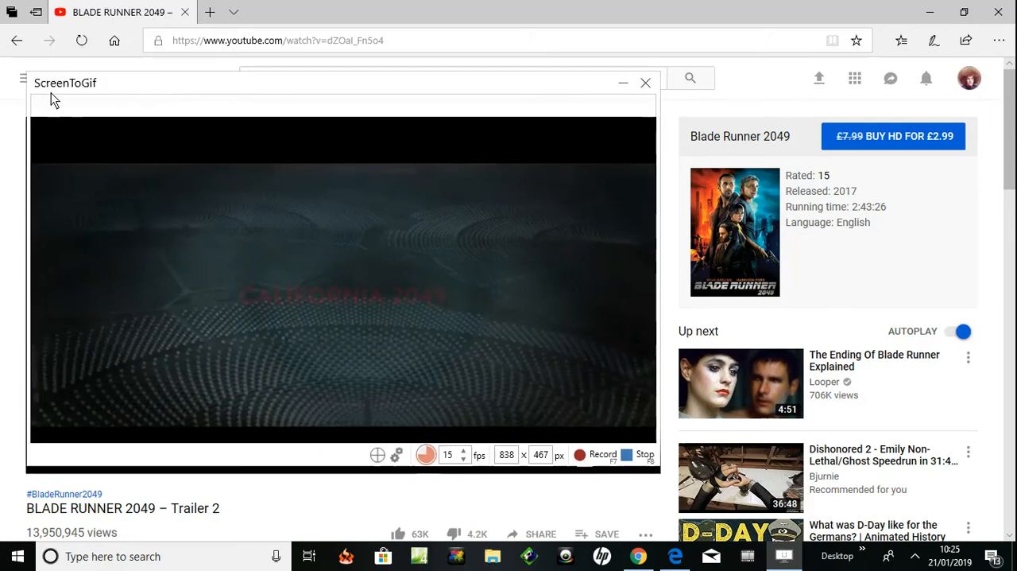
left_click_drag(30, 92, 29, 98)
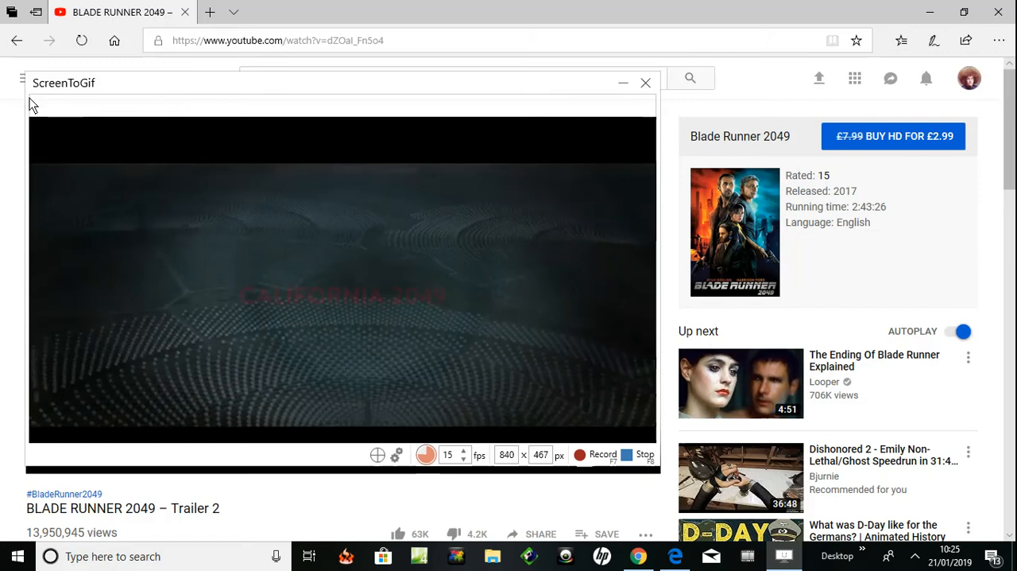
- Reposition the capture frame so its top edge lines up with the top of the video player
left_click(292, 79)
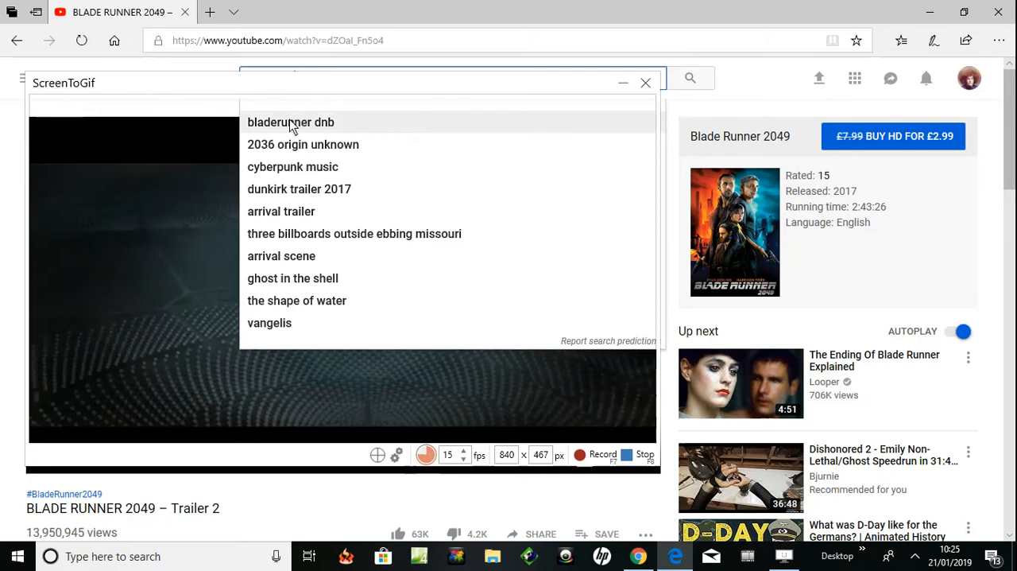
left_click(207, 94)
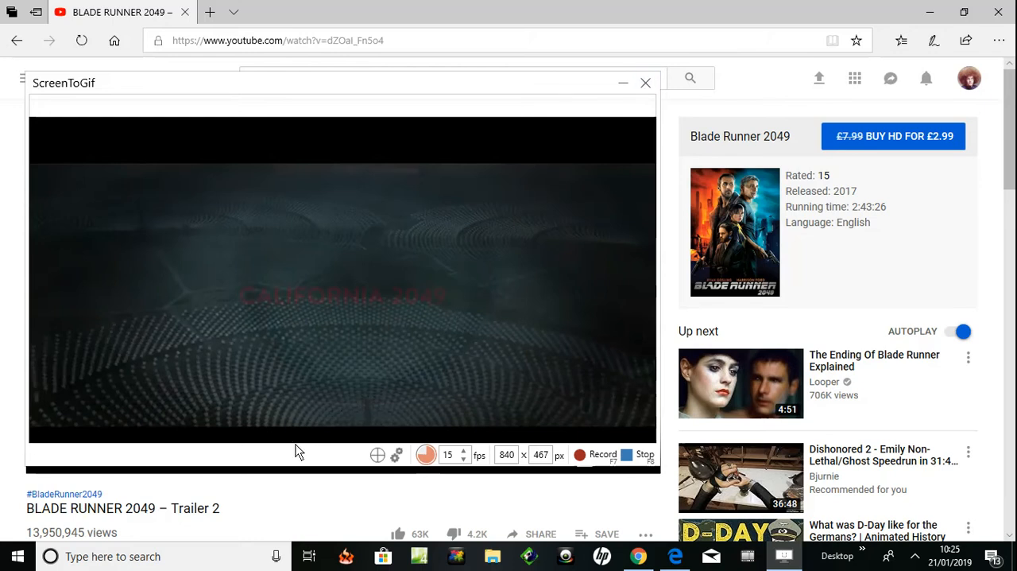
left_click_drag(293, 446, 300, 418)
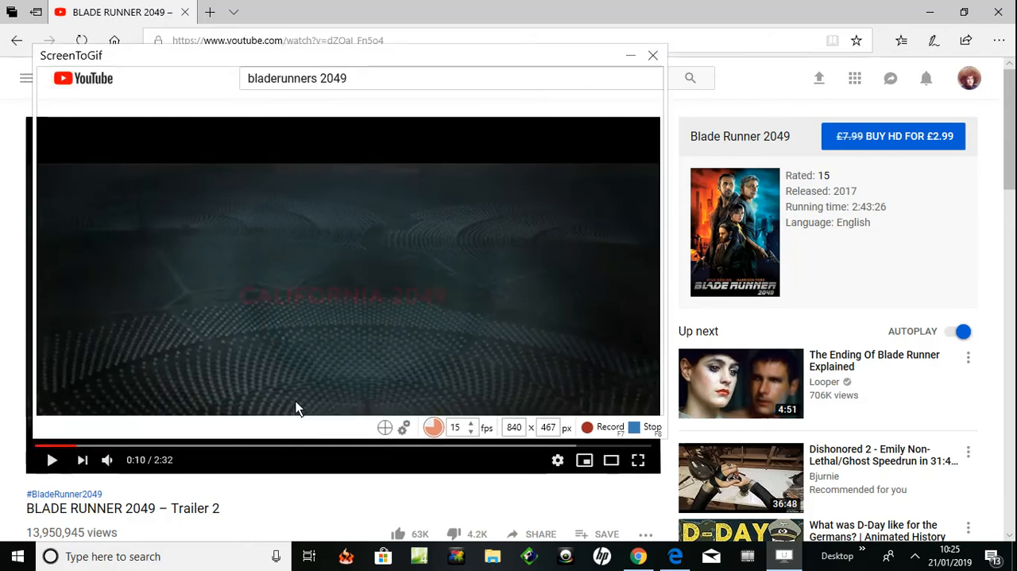
left_click_drag(383, 54, 372, 103)
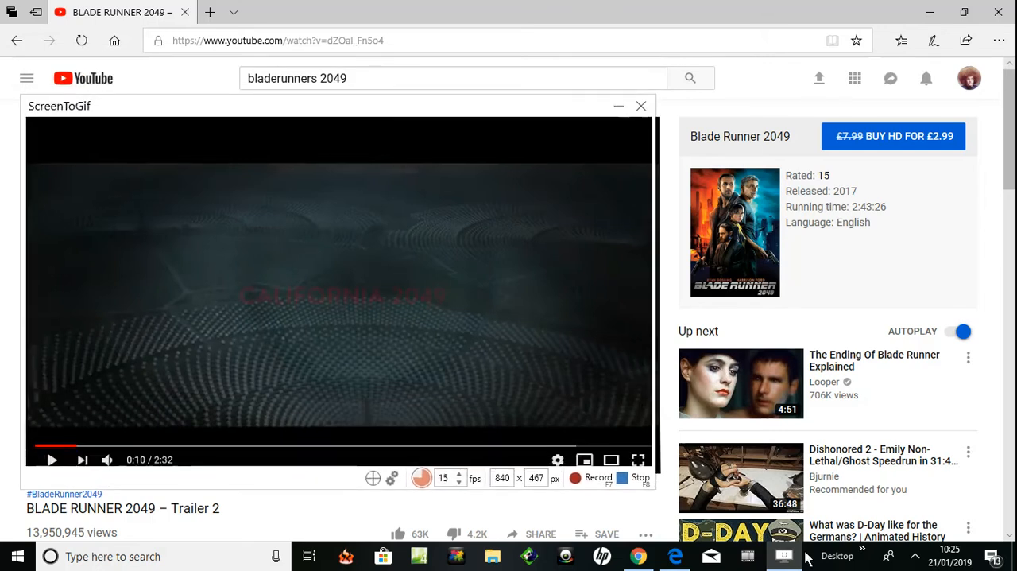
left_click(914, 557)
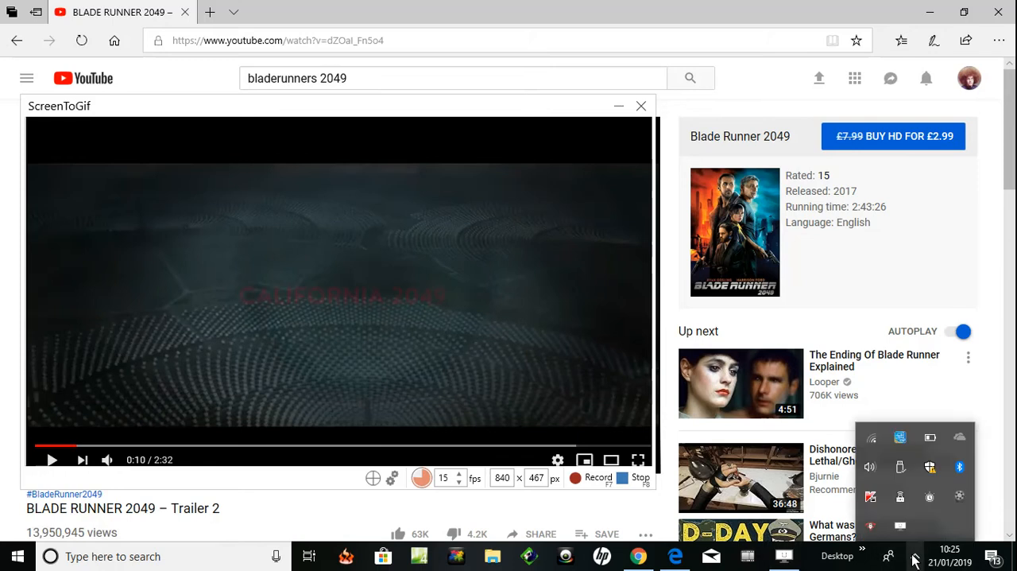
left_click(958, 497)
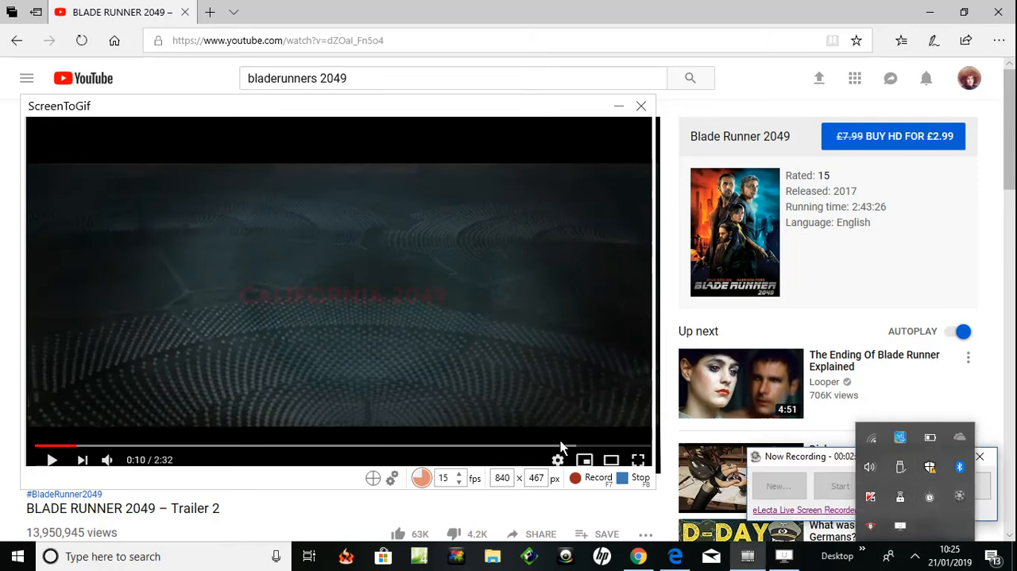
left_click(361, 474)
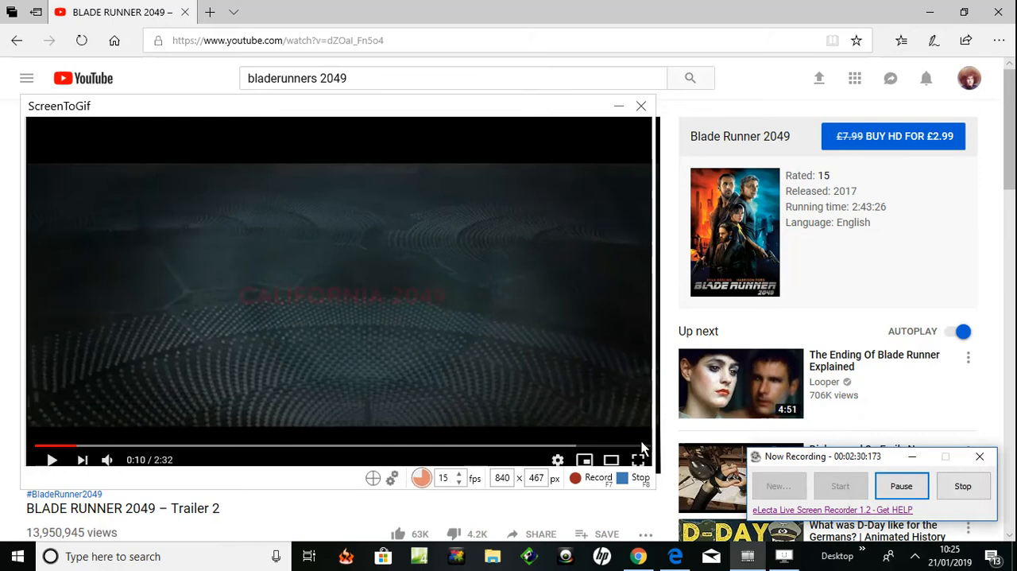
left_click(894, 489)
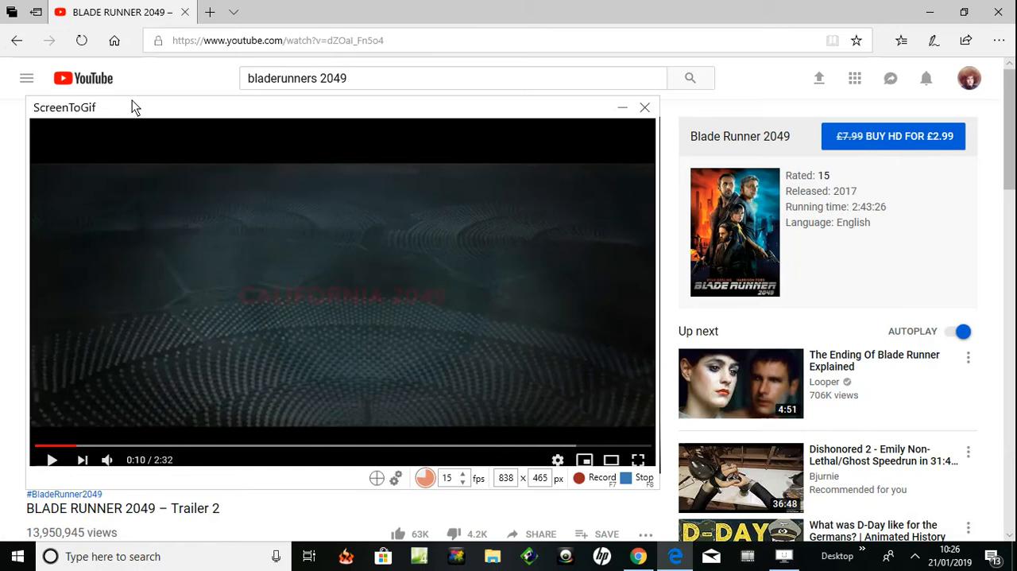
- Reduce the capture frame's height to about 356 px and fit it around the trailer picture, leaving the playback controls uncovered
left_click(241, 108)
left_click_drag(241, 107, 237, 125)
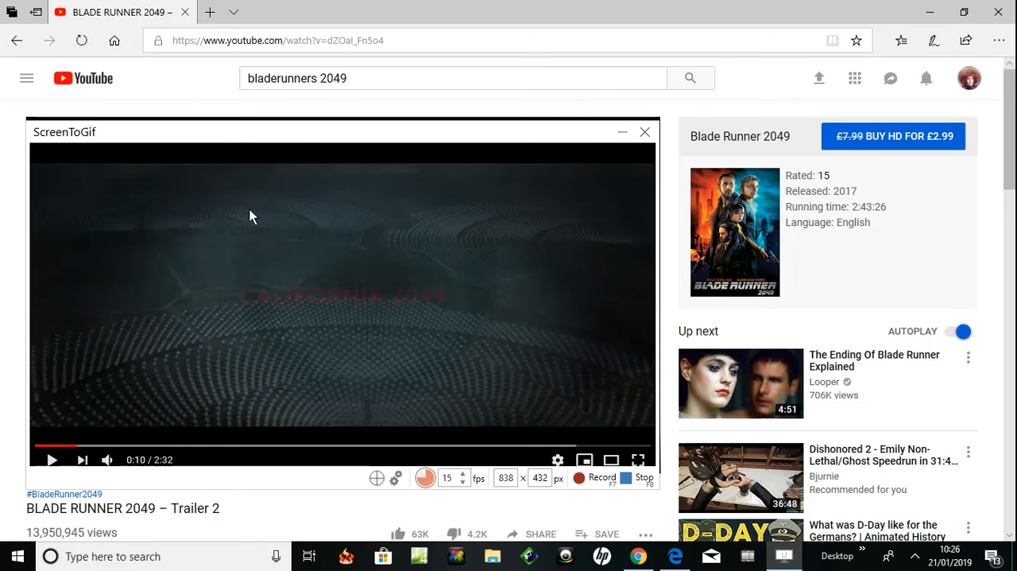
left_click_drag(294, 479, 294, 464)
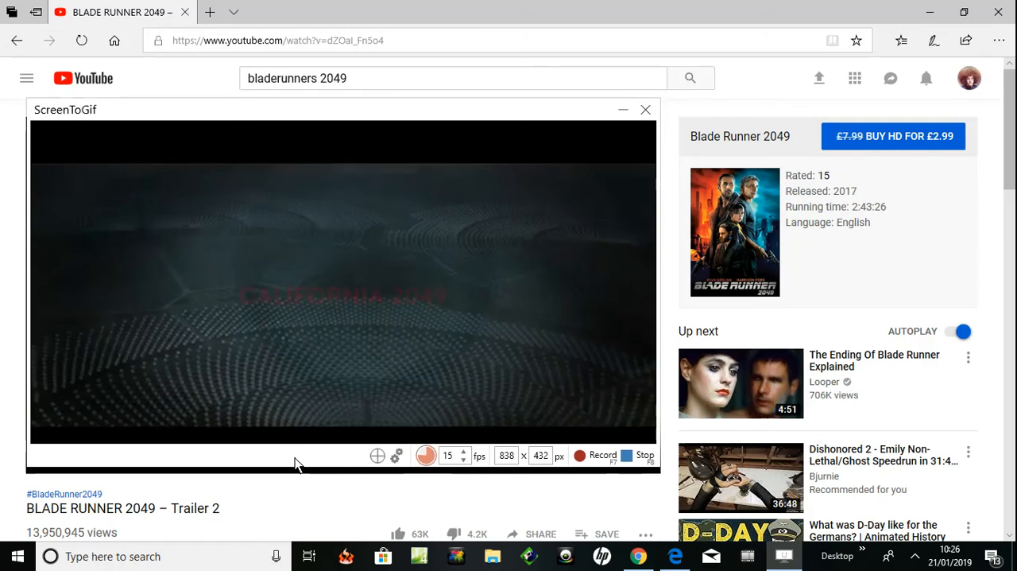
left_click_drag(294, 463, 294, 461)
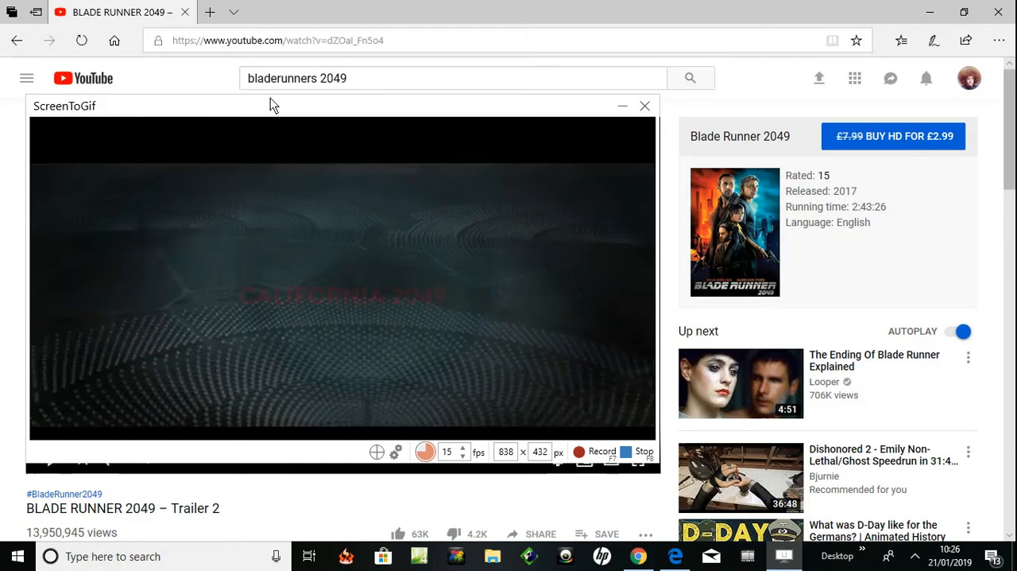
left_click_drag(271, 98, 270, 113)
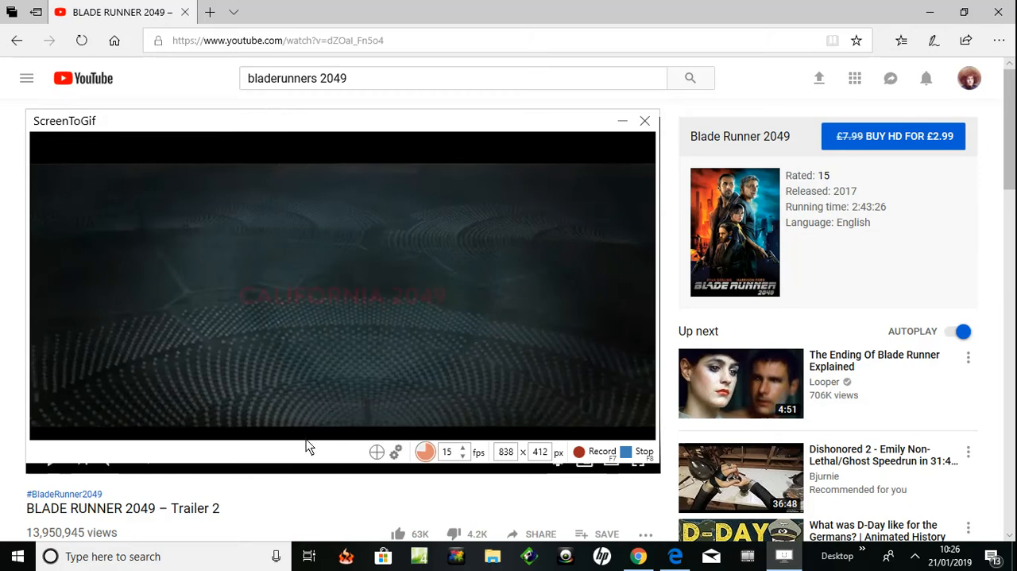
left_click_drag(306, 439, 306, 427)
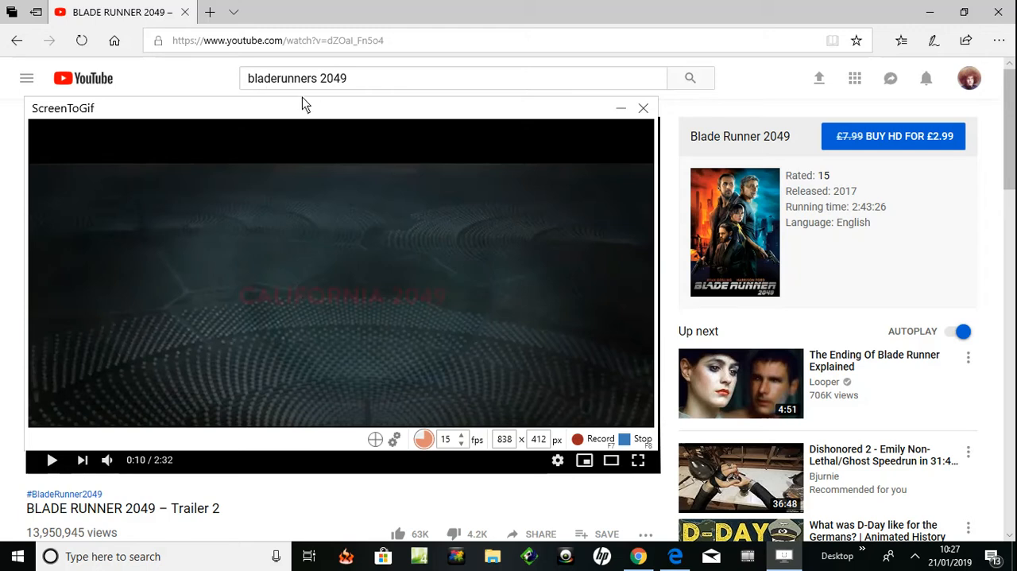
left_click_drag(302, 97, 315, 148)
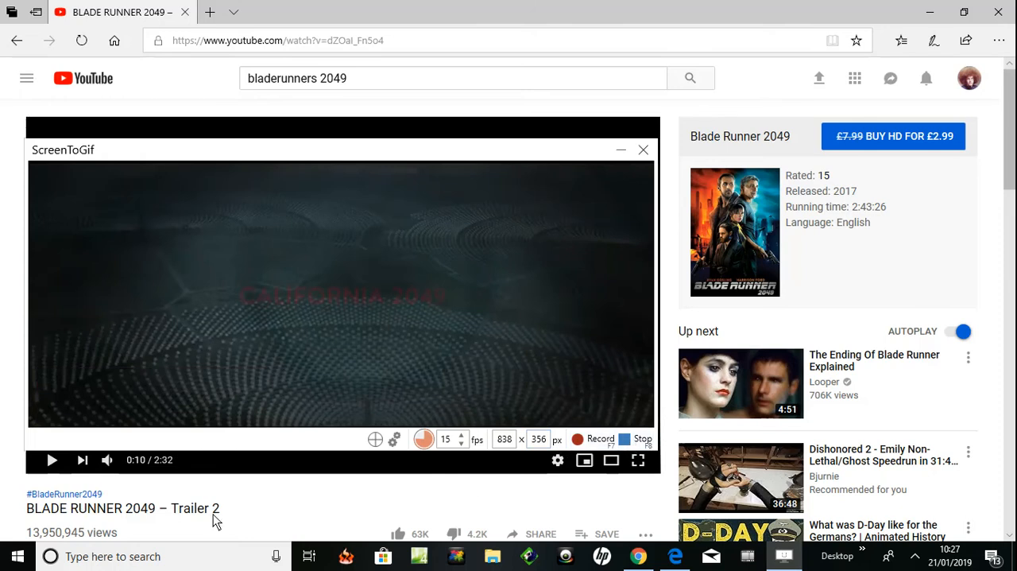
- Play the Blade Runner 2049 trailer, record it within the capture frame, and stop the recording
left_click(51, 464)
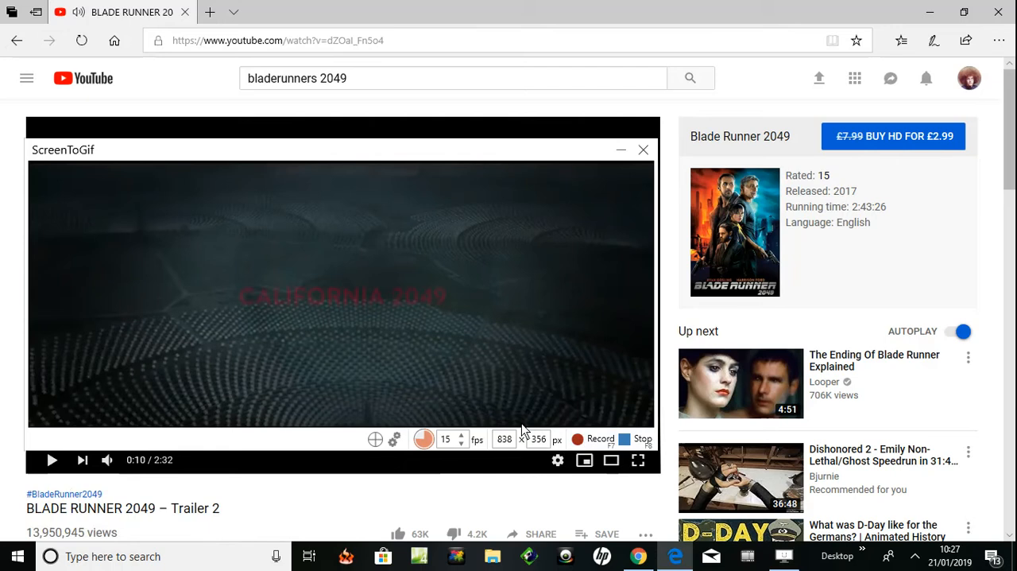
left_click(592, 438)
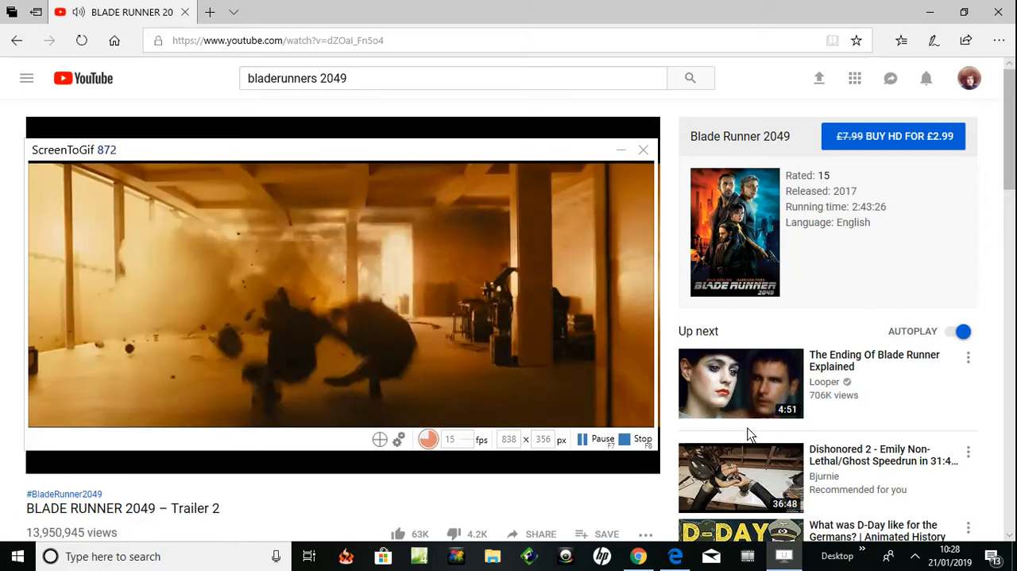
mouse_move(624, 461)
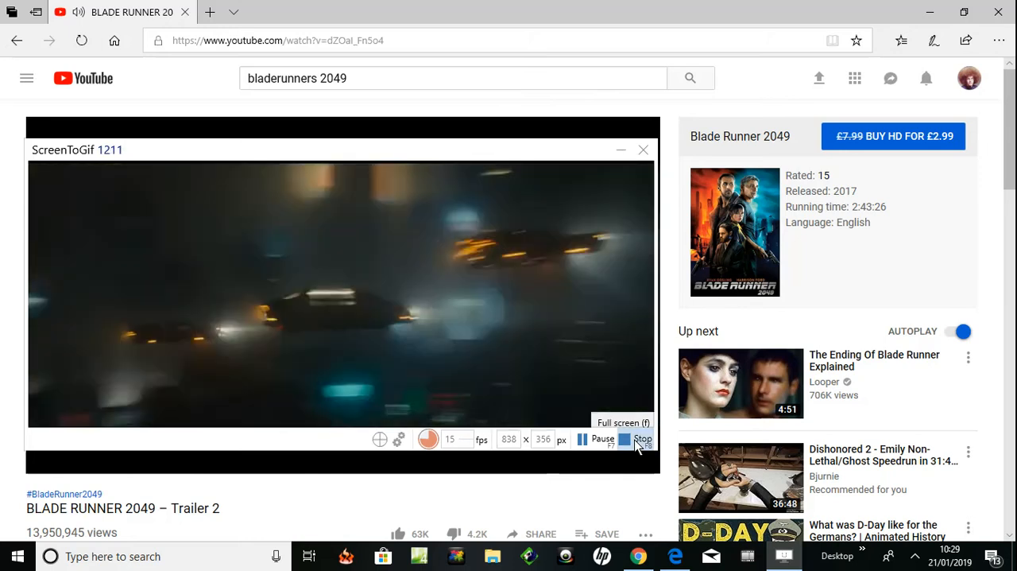
left_click(640, 440)
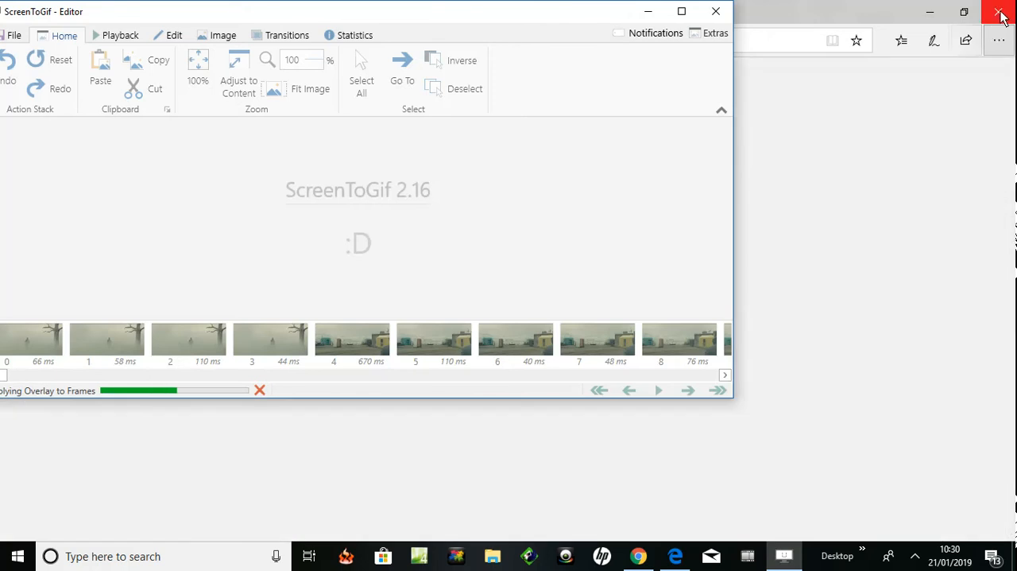
- Close the browser windows showing the YouTube trailer and the ScreenToGif website
left_click(1002, 15)
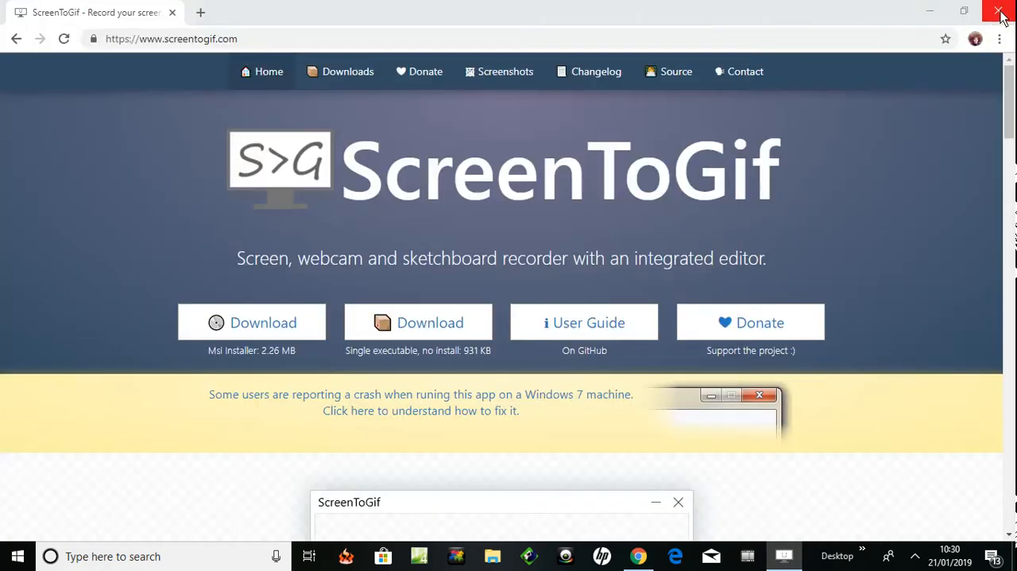
left_click(1003, 16)
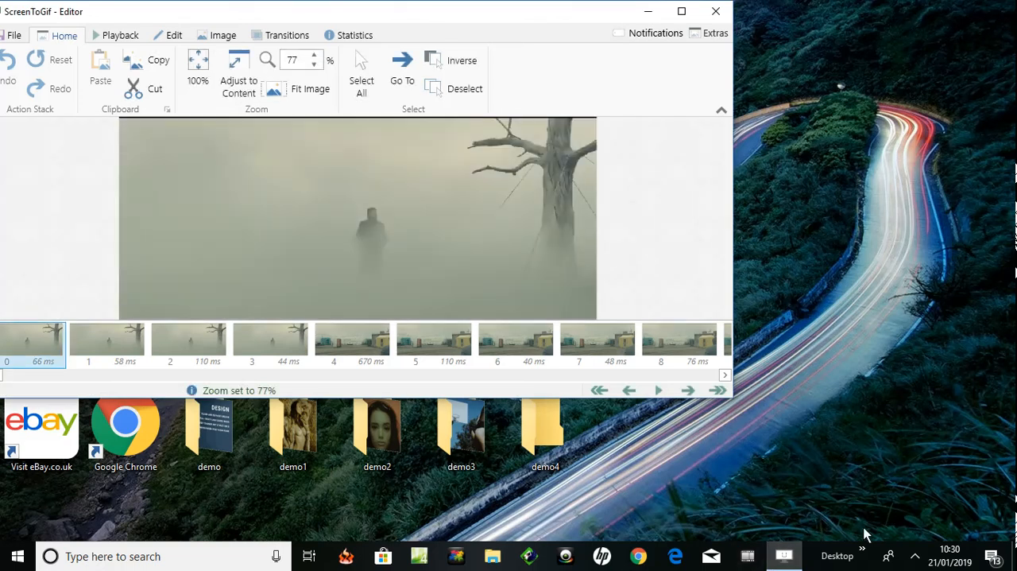
left_click(914, 556)
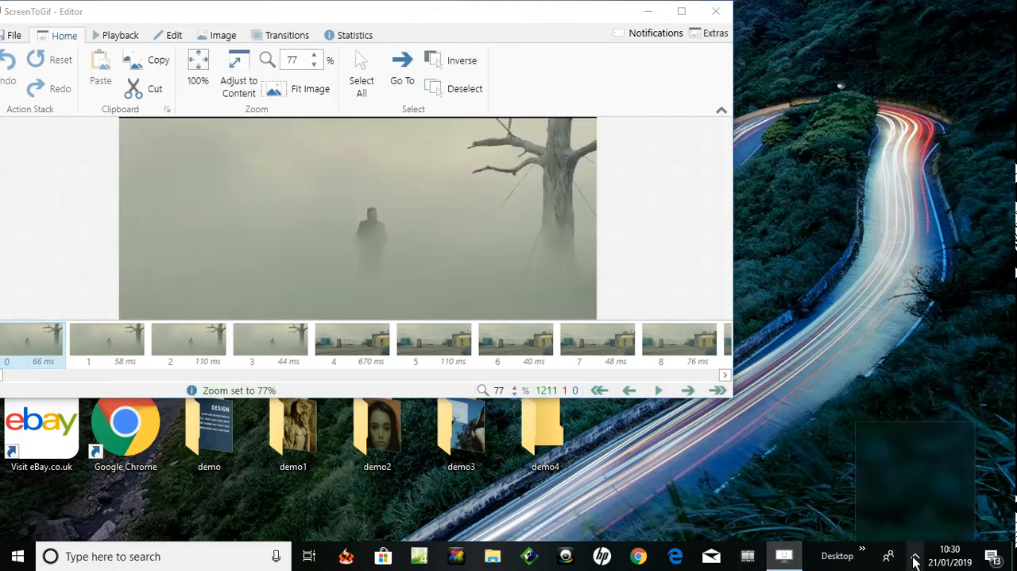
left_click(959, 496)
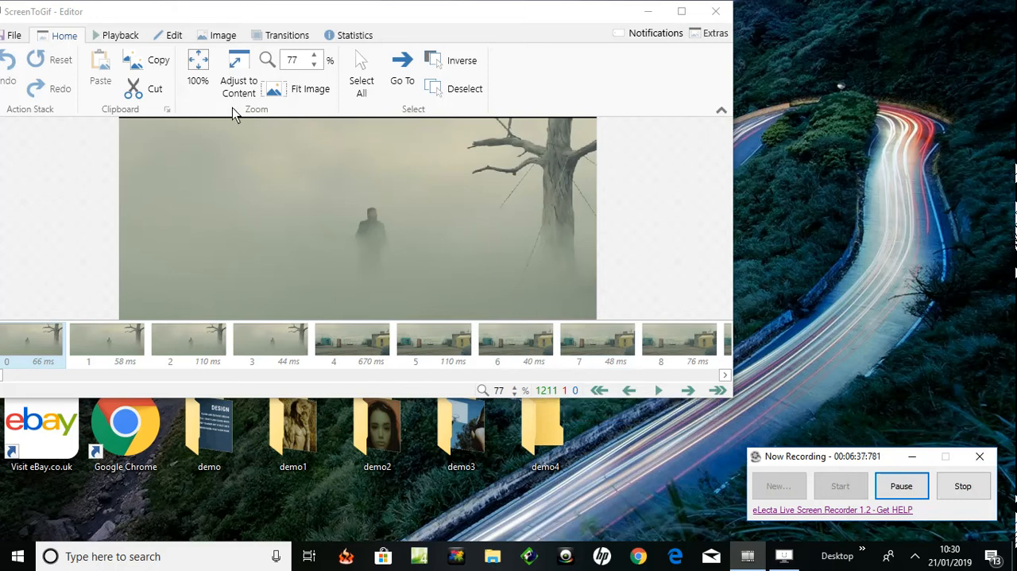
- Play back the recorded trailer frames in the editor from the first frame
left_click(115, 36)
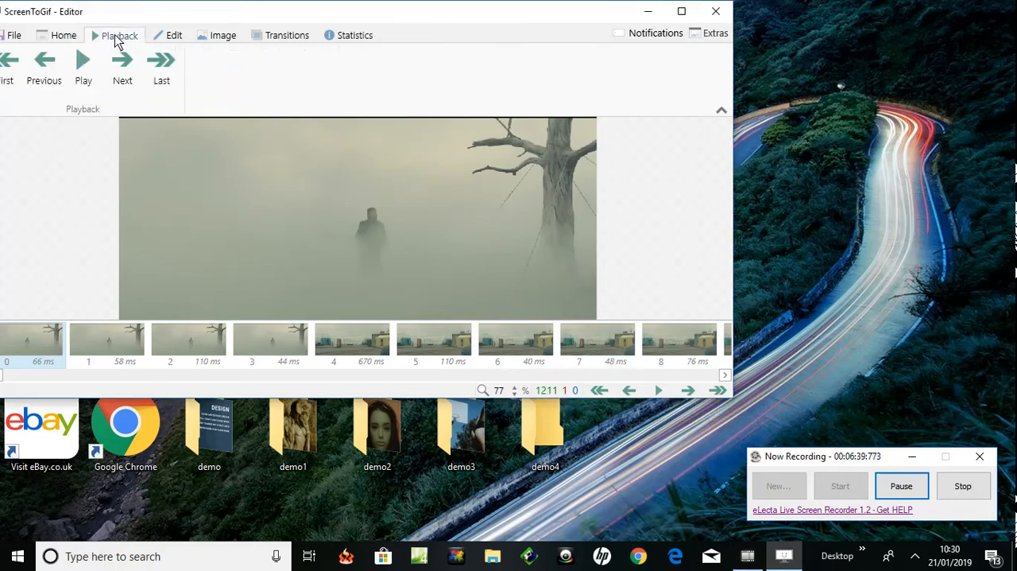
left_click(79, 66)
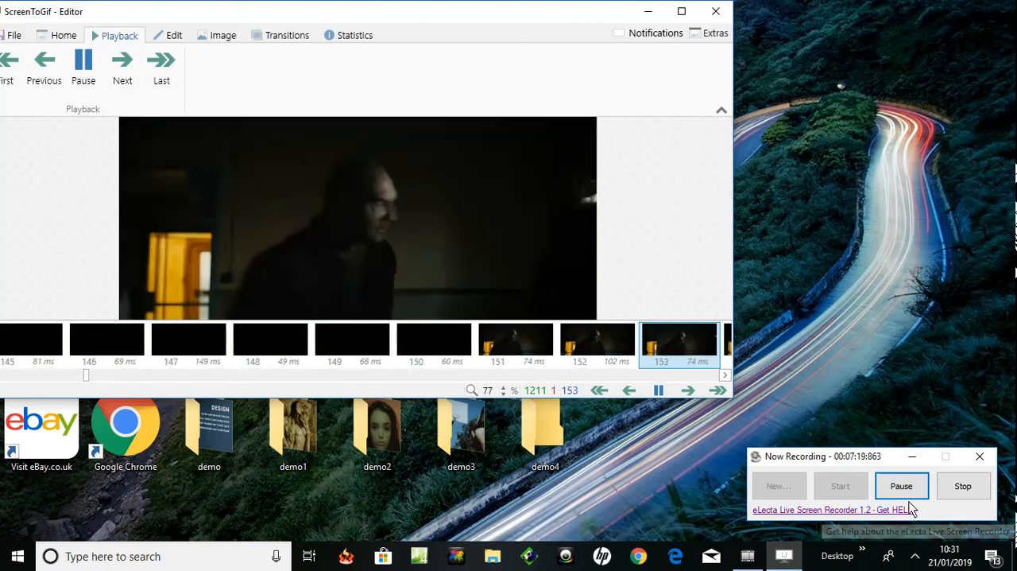
left_click(904, 454)
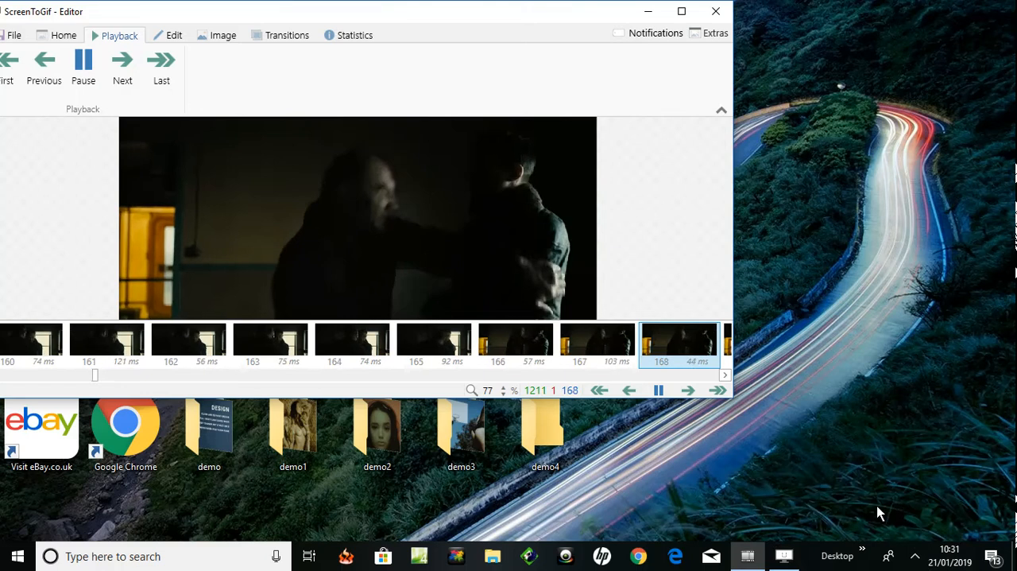
left_click(915, 555)
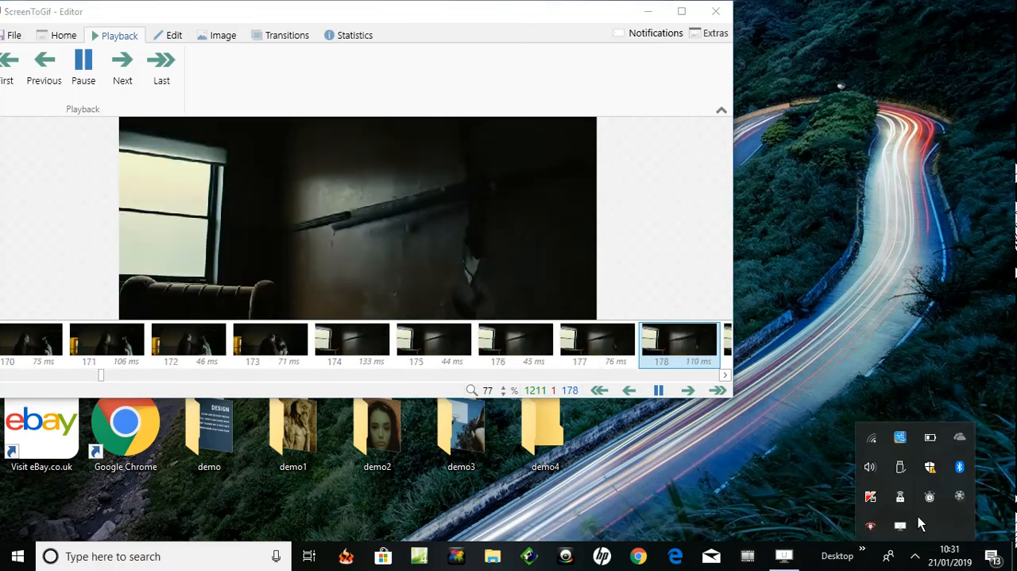
left_click(957, 500)
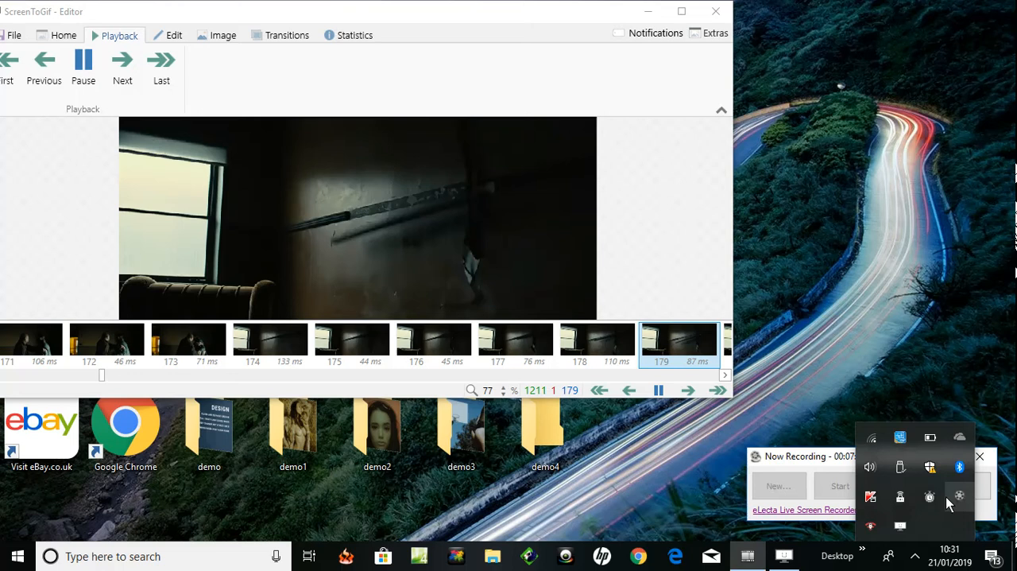
left_click(837, 476)
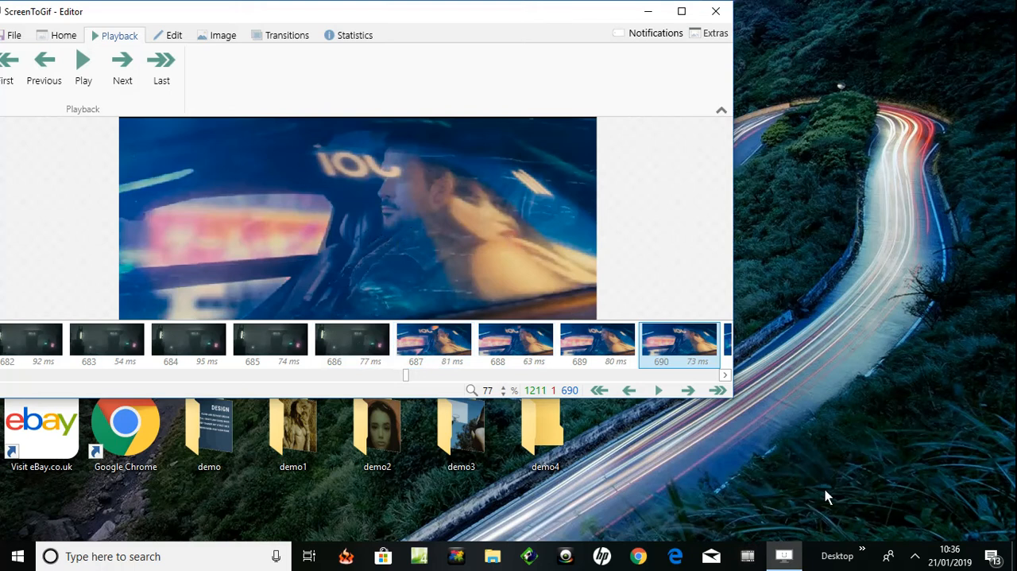
left_click(915, 556)
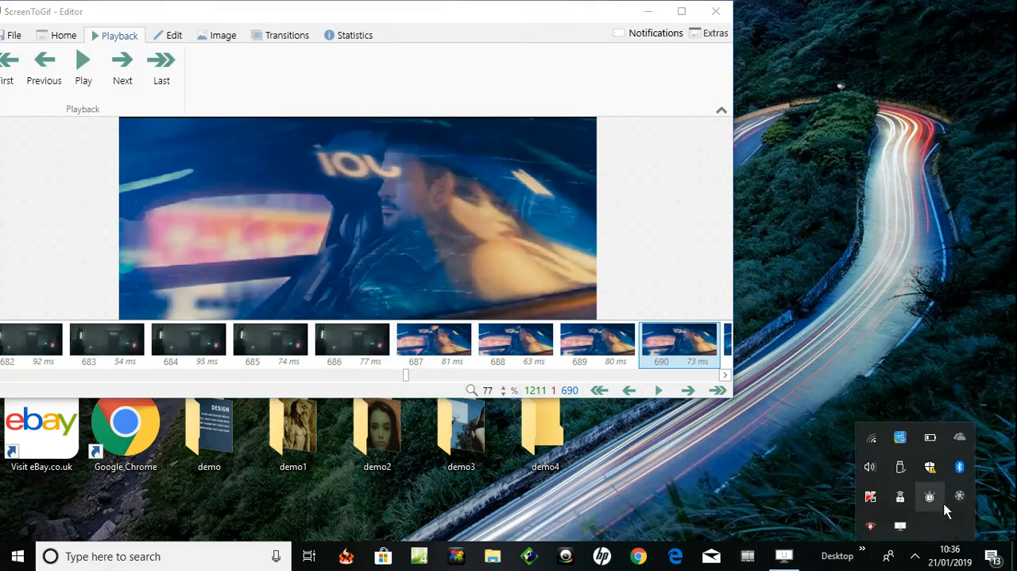
- Delete all frames before frame 686, the dark city shot just ahead of the neon-lit car scene
left_click(352, 340)
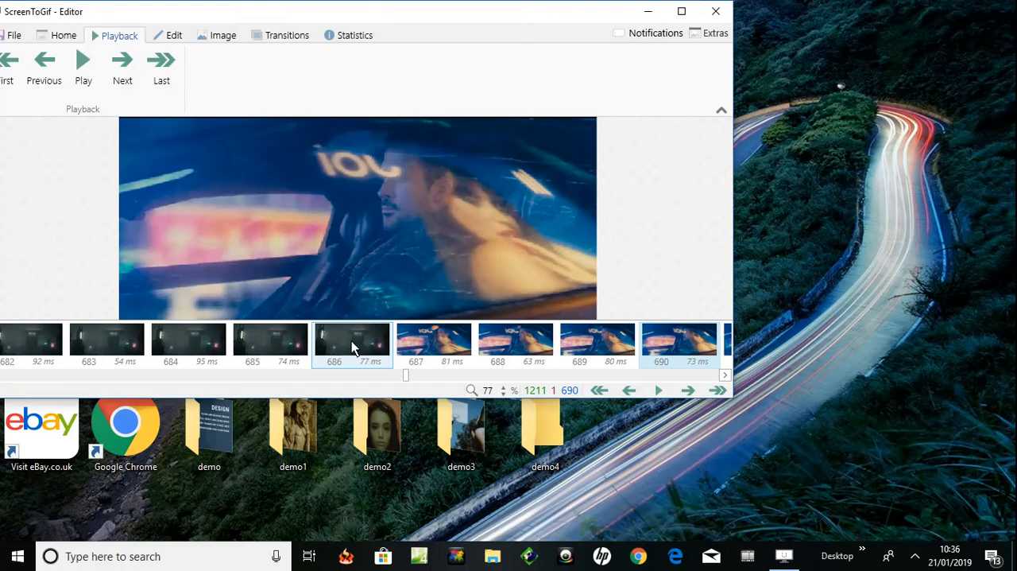
left_click(352, 340)
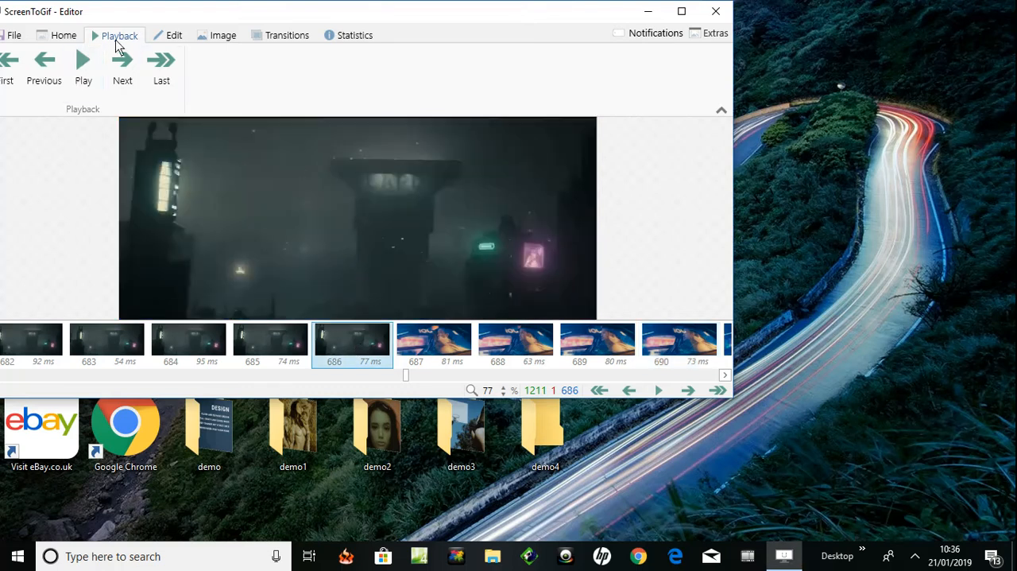
left_click(162, 36)
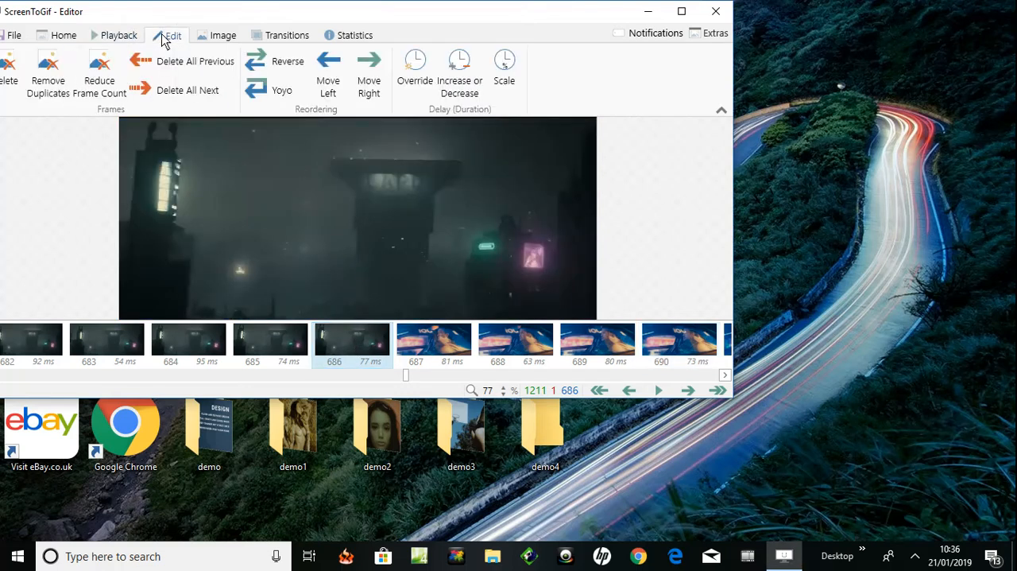
left_click(152, 69)
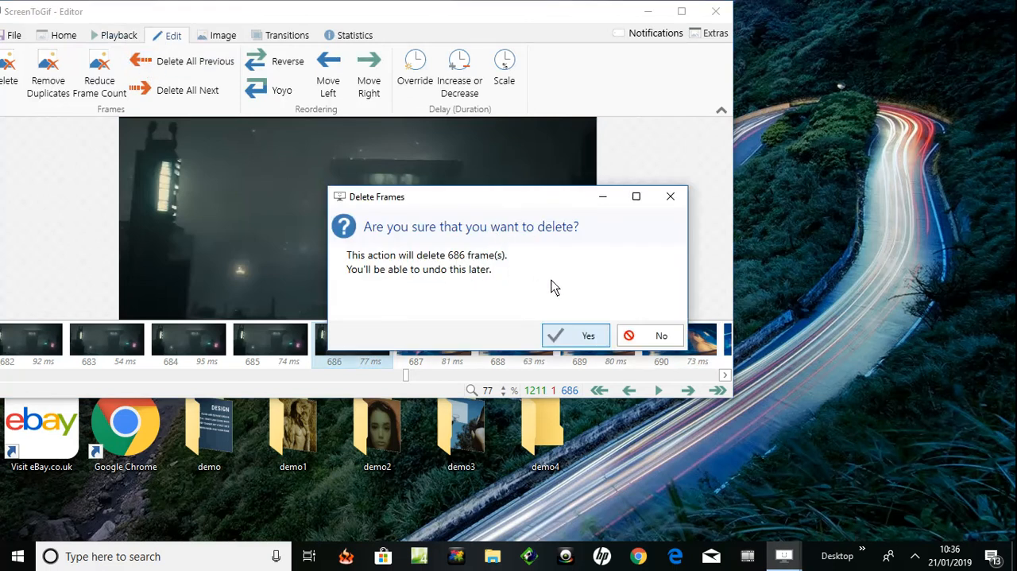
left_click(567, 335)
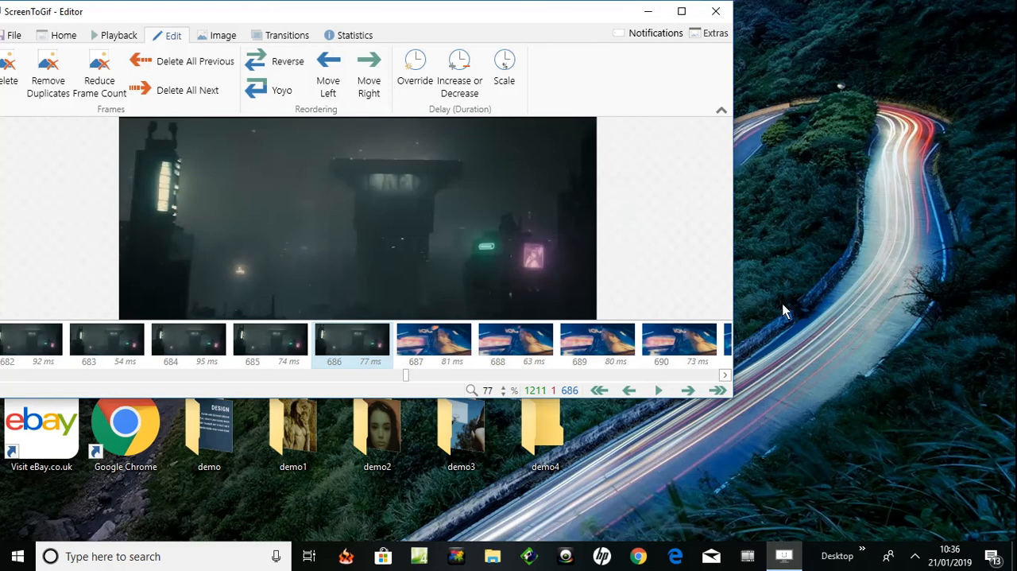
left_click(915, 556)
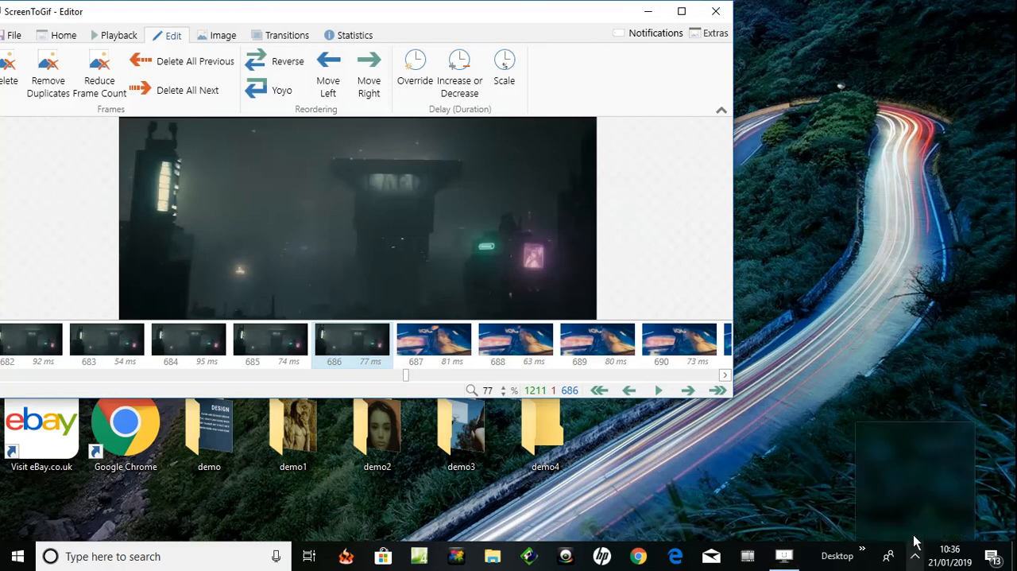
left_click(965, 496)
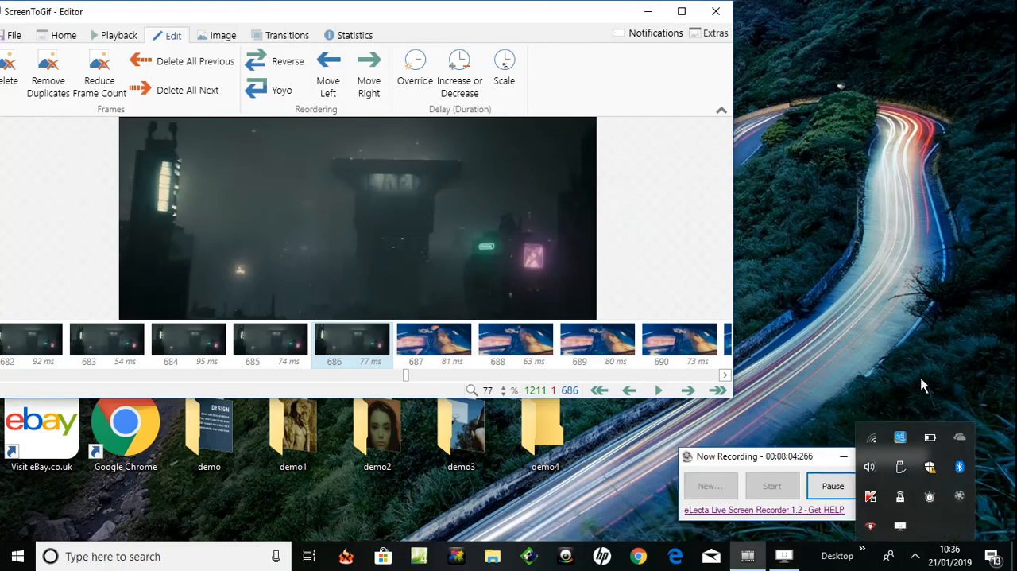
left_click(831, 487)
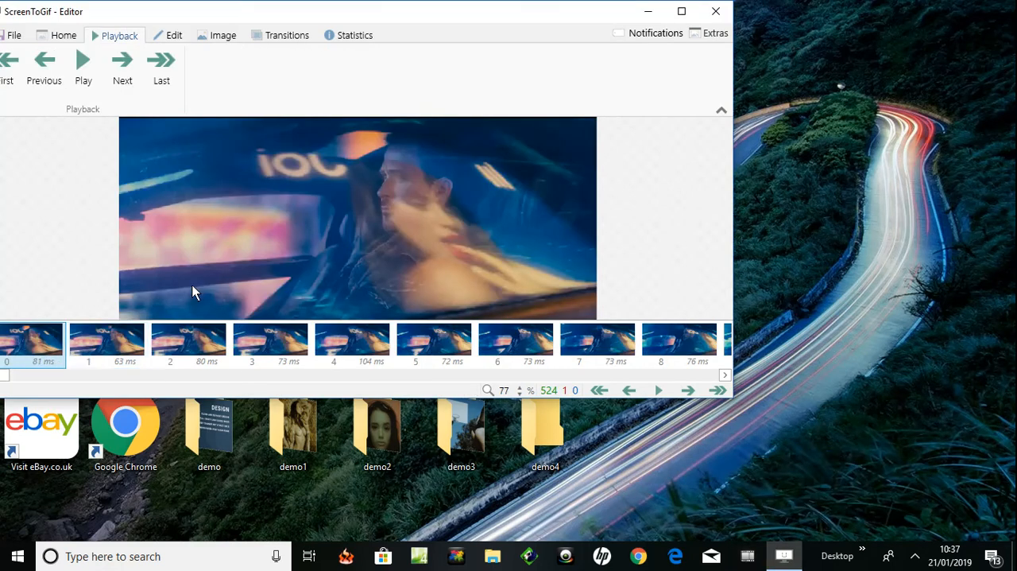
- Play the trimmed recording, pause it past the car scene, and step back to that scene's last frame, frame 16
left_click(80, 75)
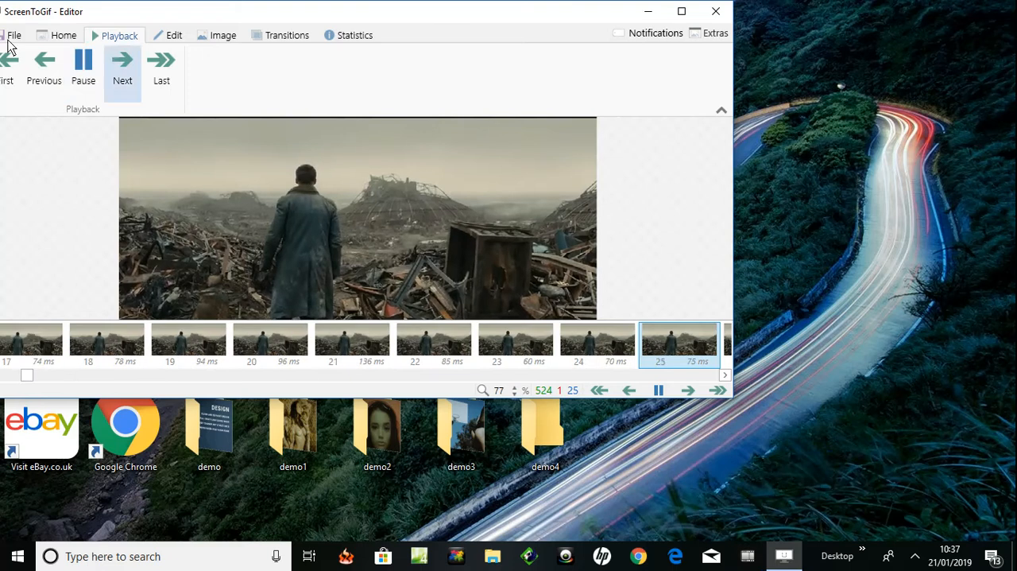
left_click(98, 63)
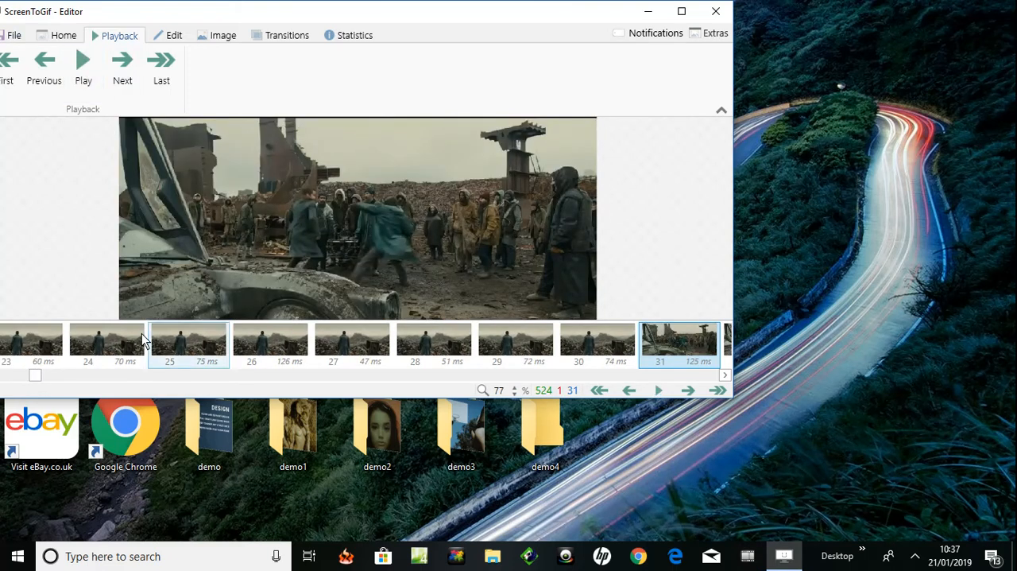
left_click(30, 352)
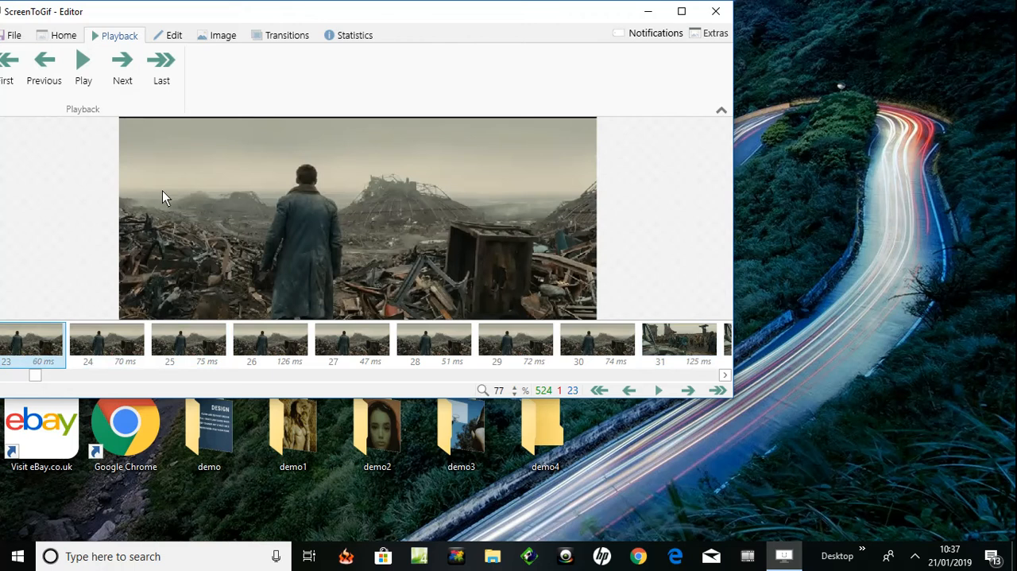
left_click(44, 72)
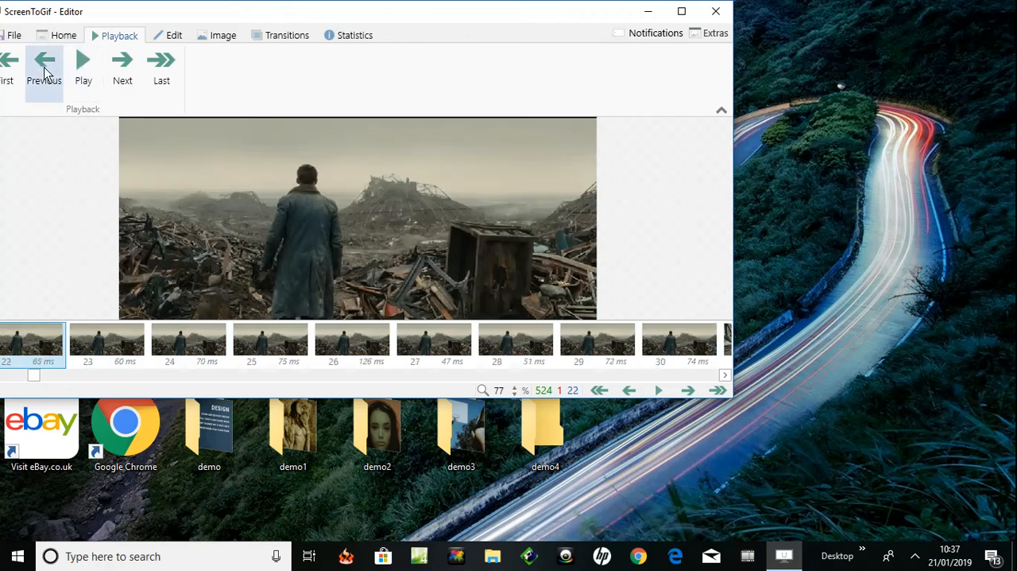
left_click(44, 72)
left_click(44, 73)
left_click(45, 72)
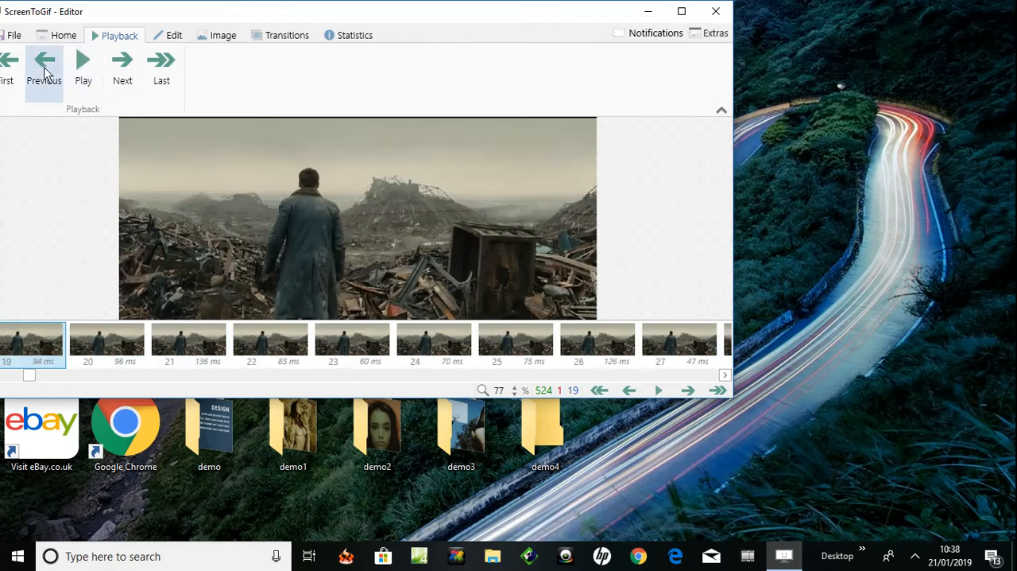
left_click(44, 72)
left_click(45, 72)
left_click(45, 72)
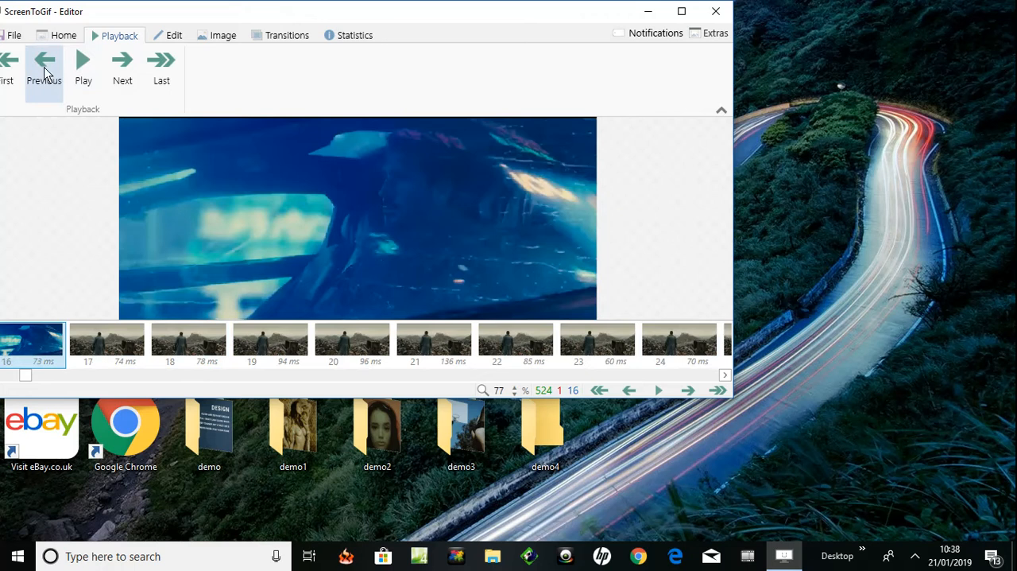
- Delete all frames after frame 17, the first frame of the wasteland scene
left_click(104, 348)
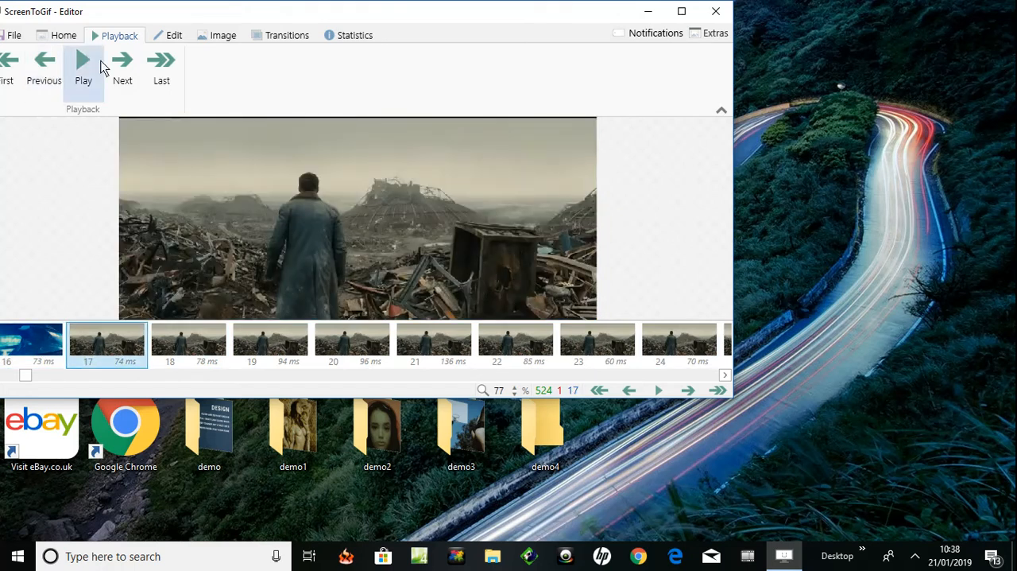
left_click(170, 35)
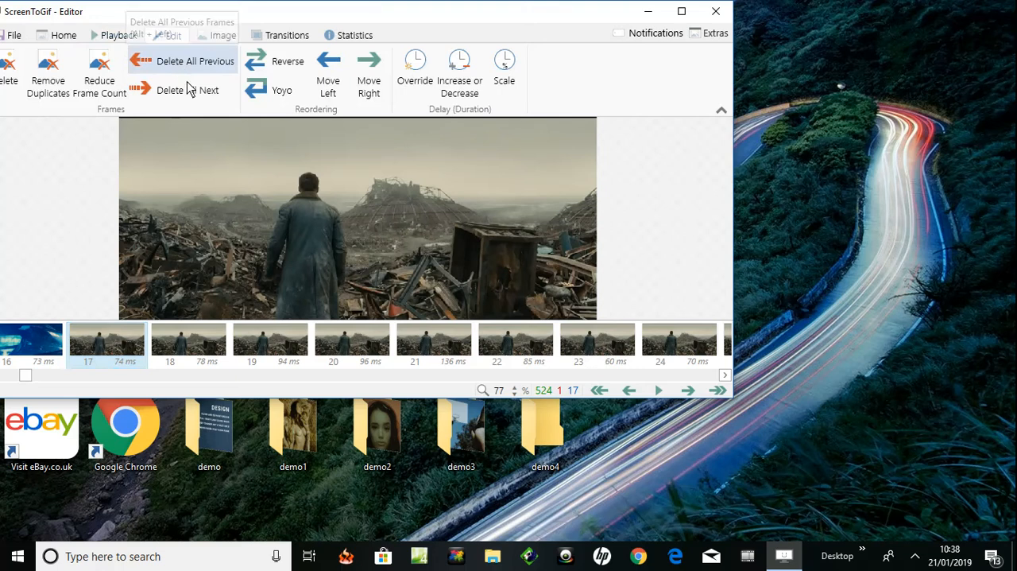
left_click(190, 94)
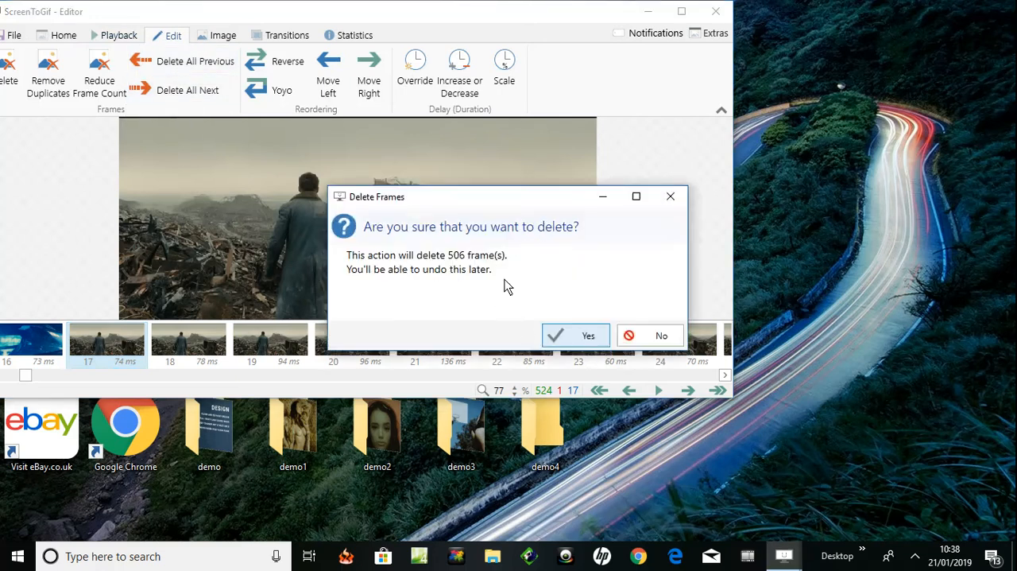
left_click(556, 334)
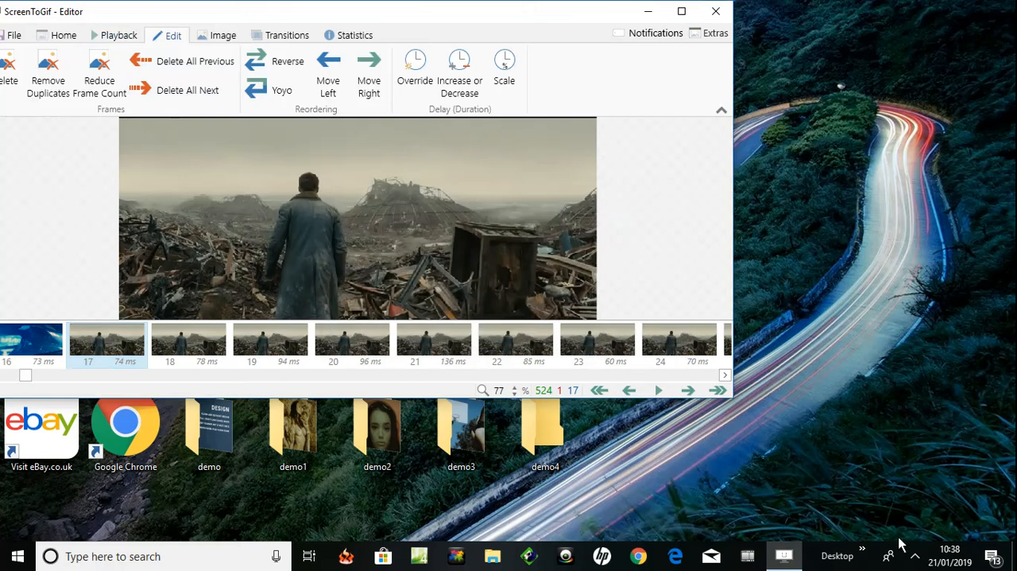
left_click(915, 556)
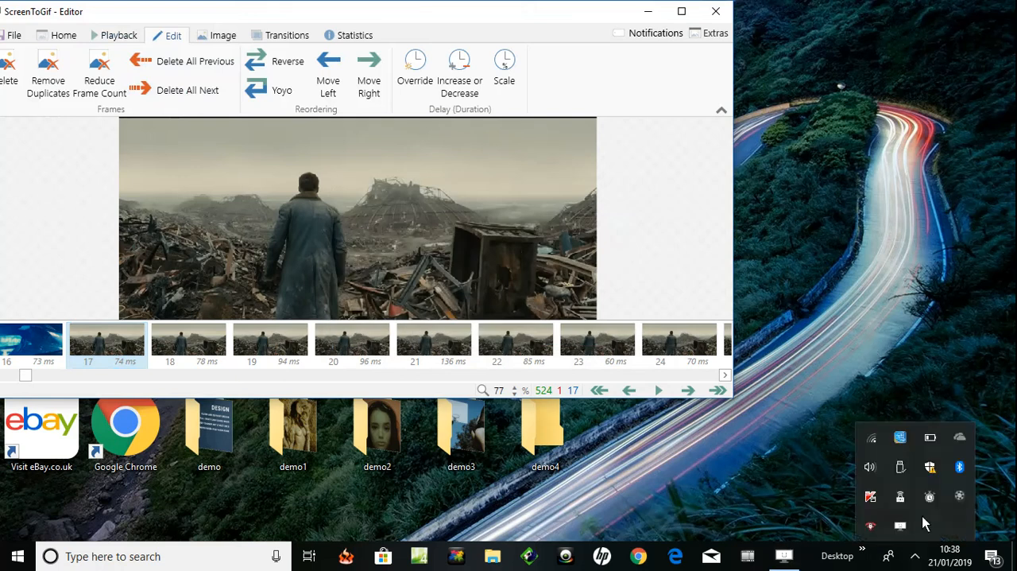
left_click(958, 496)
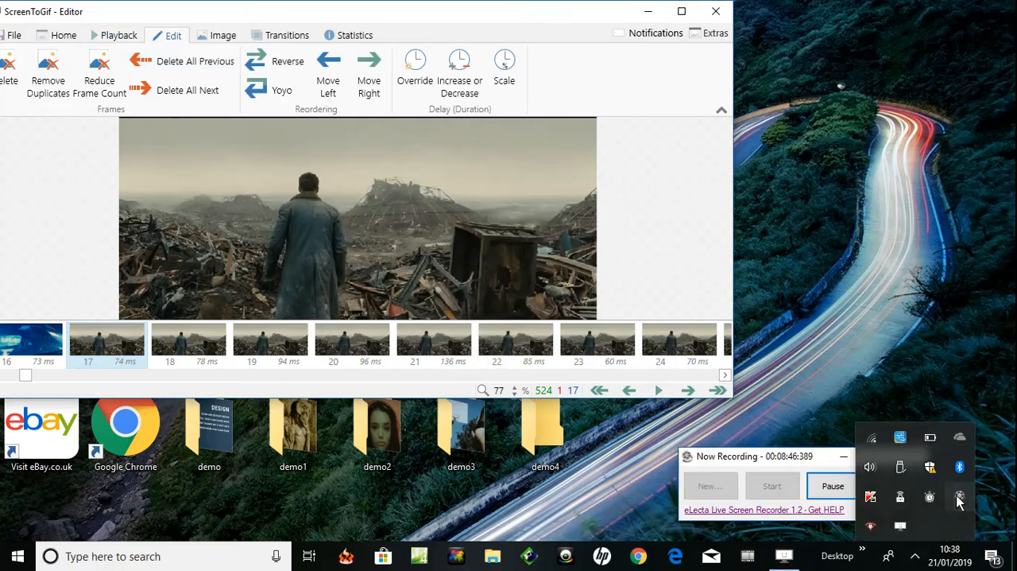
left_click(831, 487)
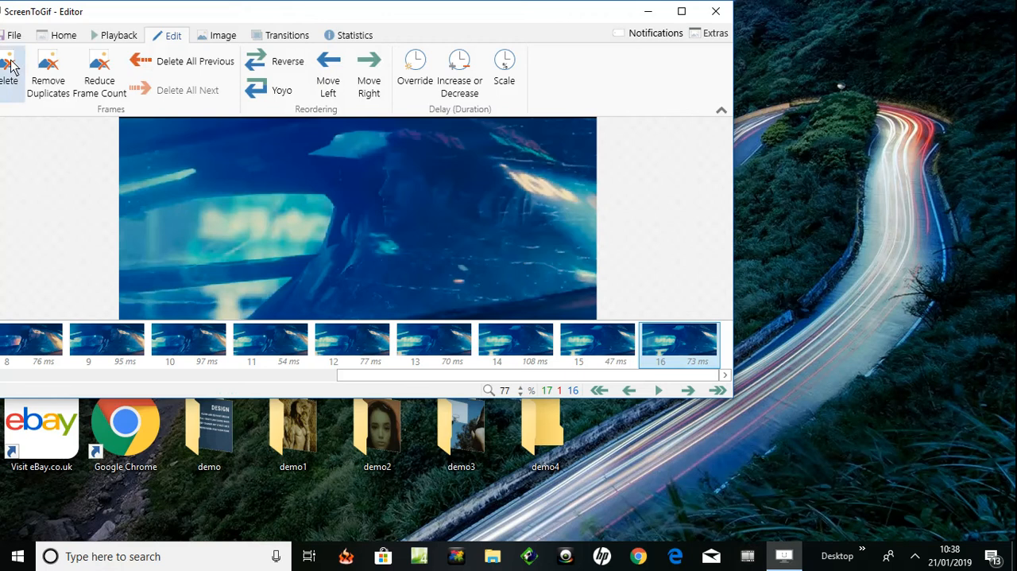
- Play the remaining car scene frames as a looping preview, then pause the playback
left_click(96, 40)
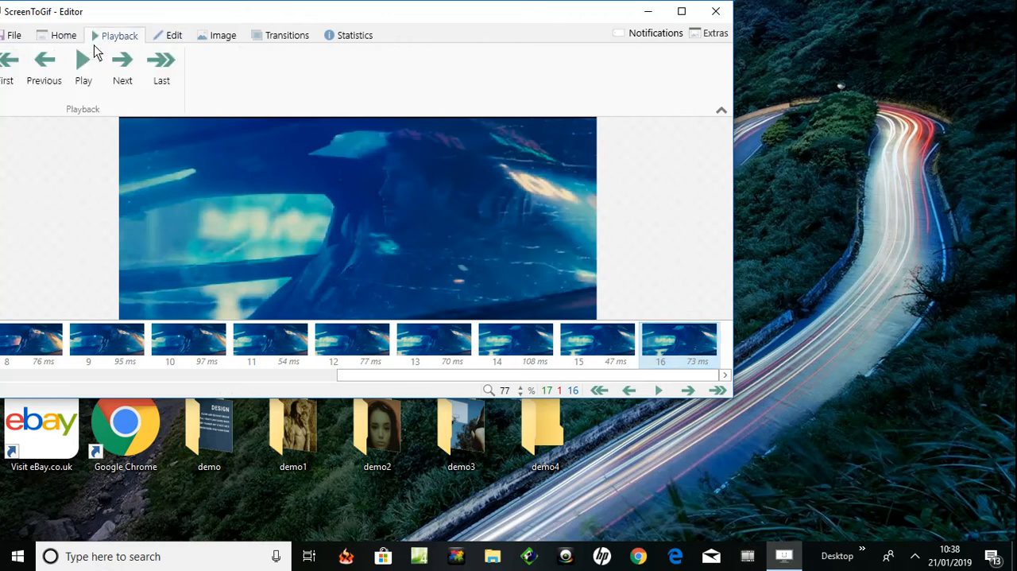
left_click(85, 73)
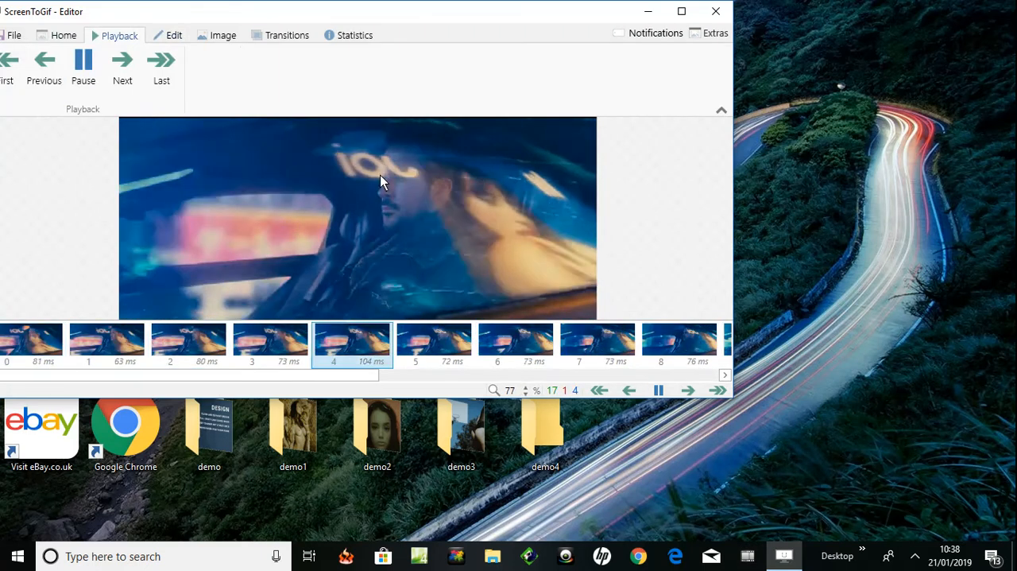
left_click(83, 77)
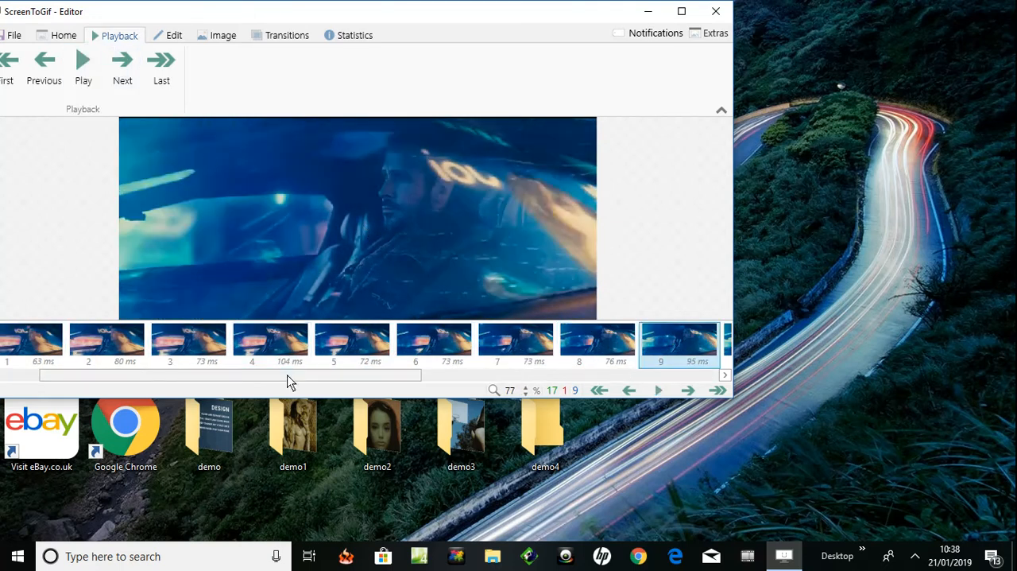
left_click_drag(286, 377, 662, 370)
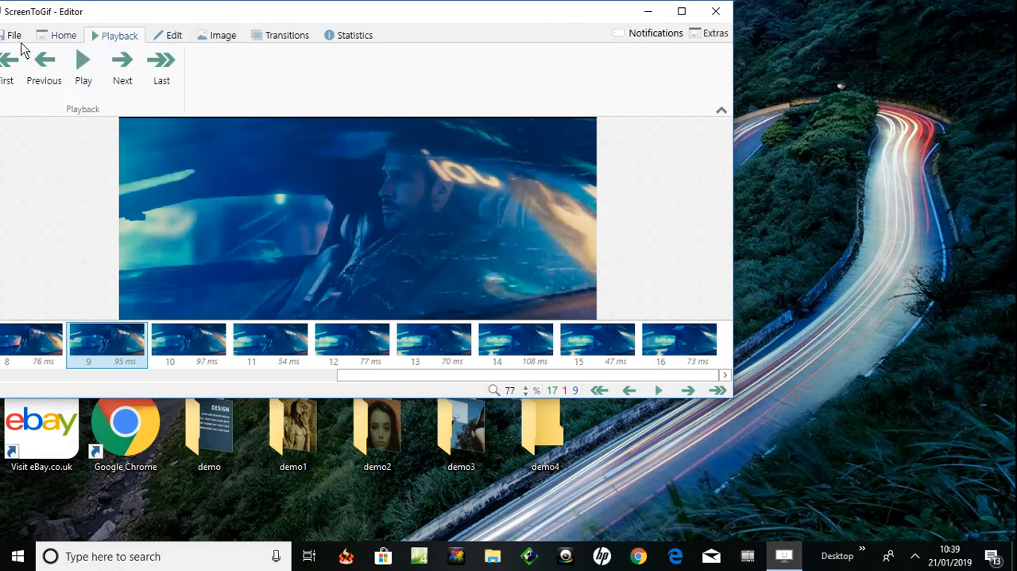
left_click(915, 556)
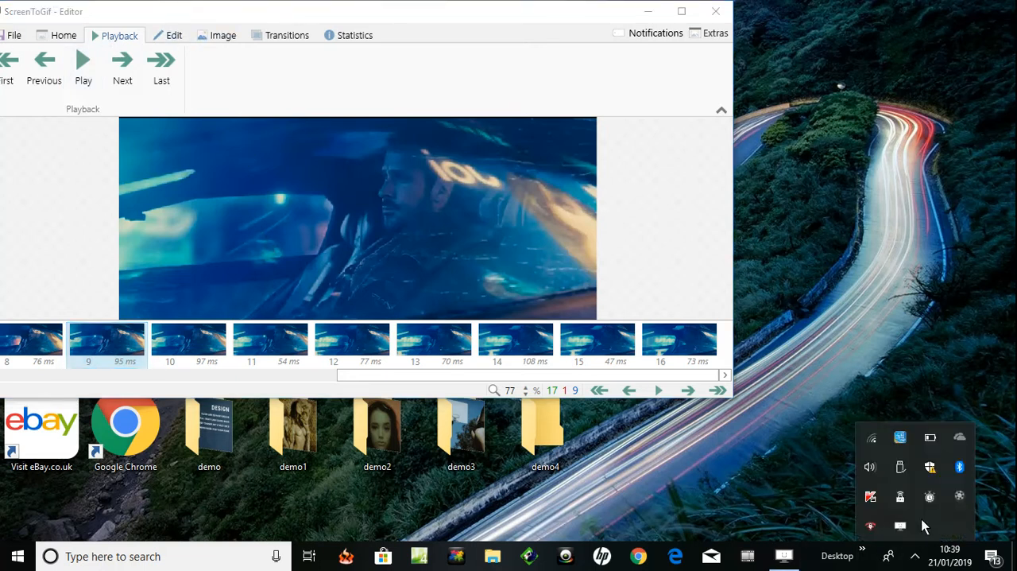
left_click(960, 496)
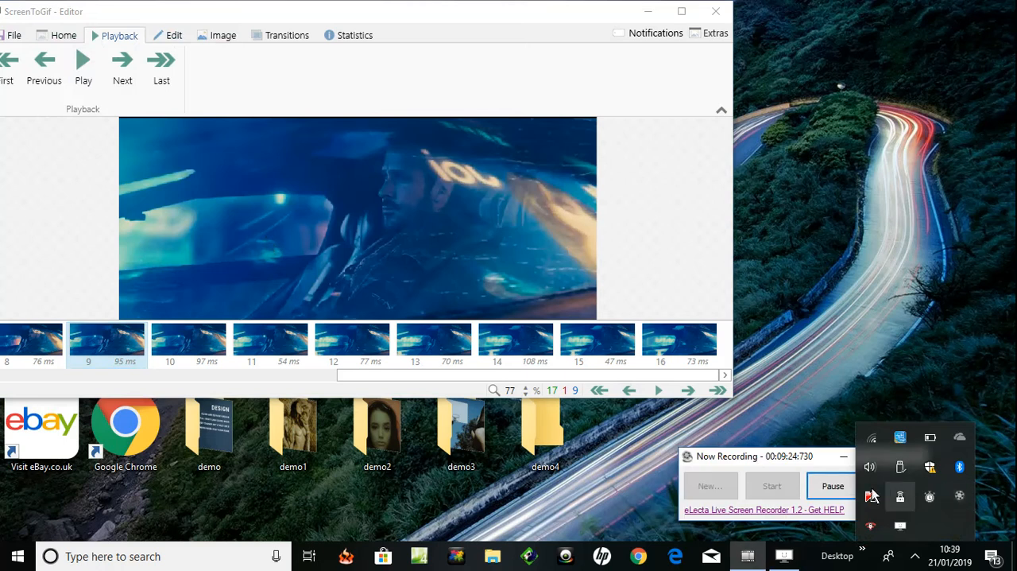
- Open the save settings for a GIF export and set the destination folder to demo4 on the desktop
left_click(11, 36)
left_click(12, 37)
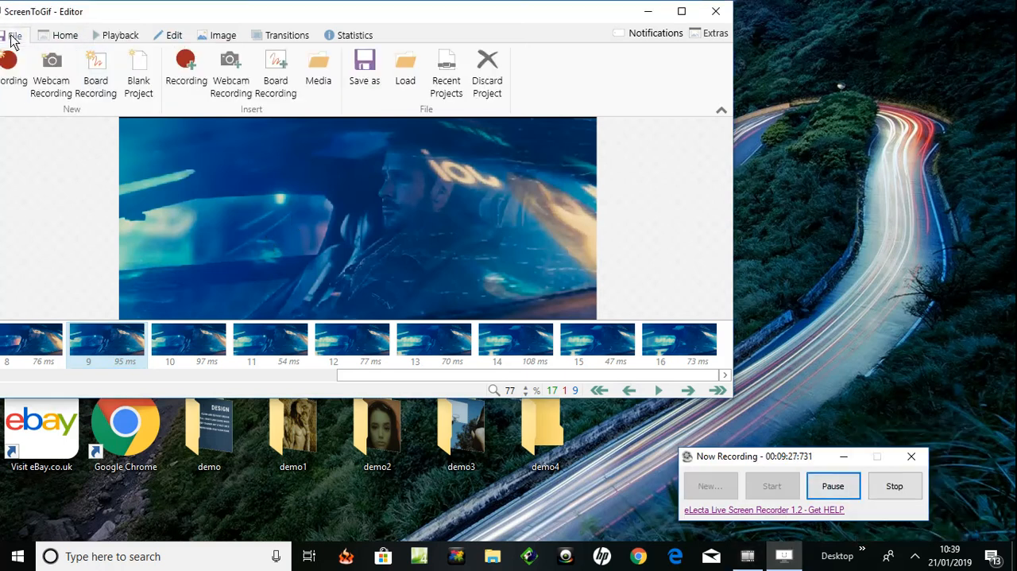
left_click(360, 68)
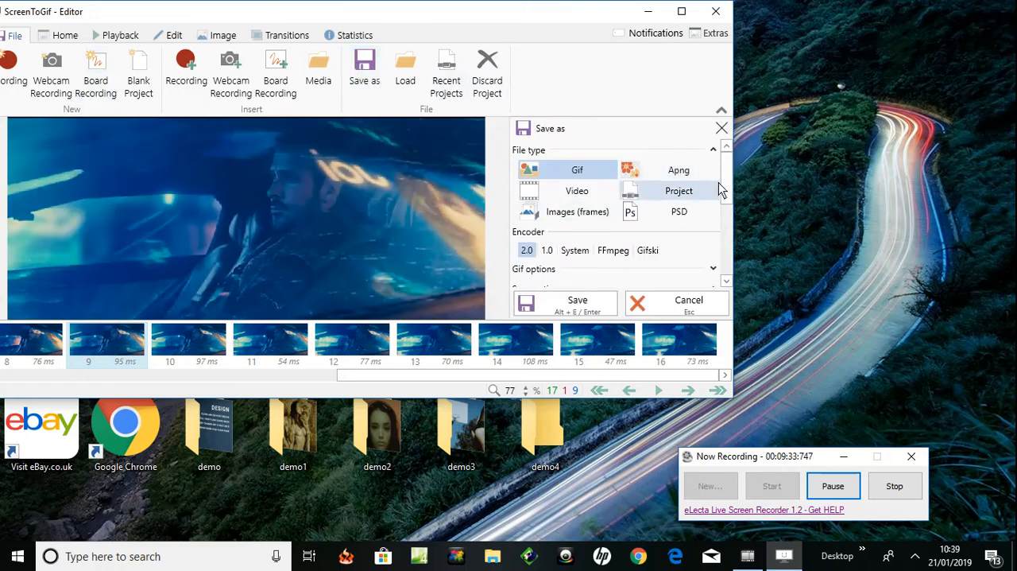
left_click_drag(725, 191, 726, 272)
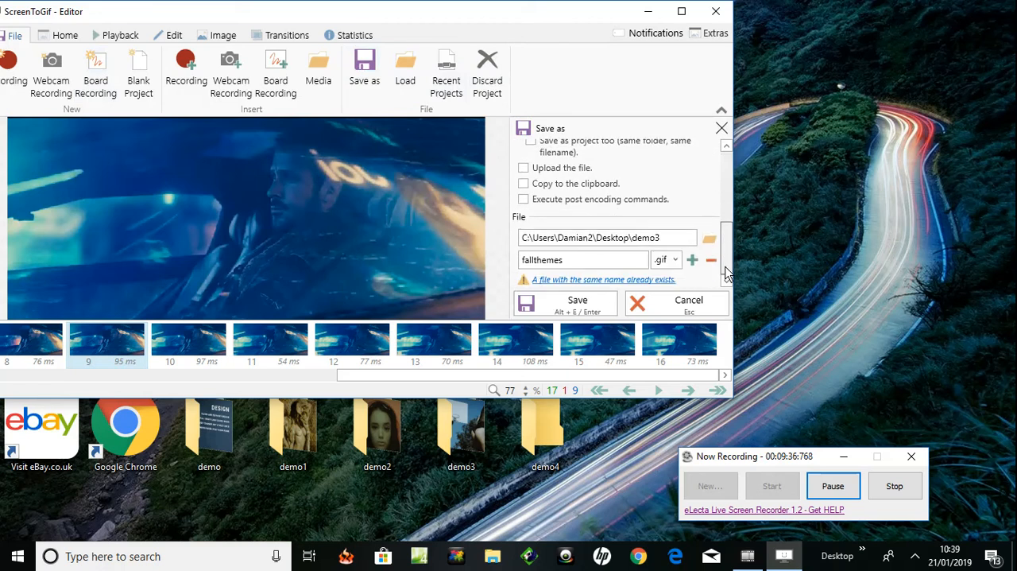
left_click(664, 239)
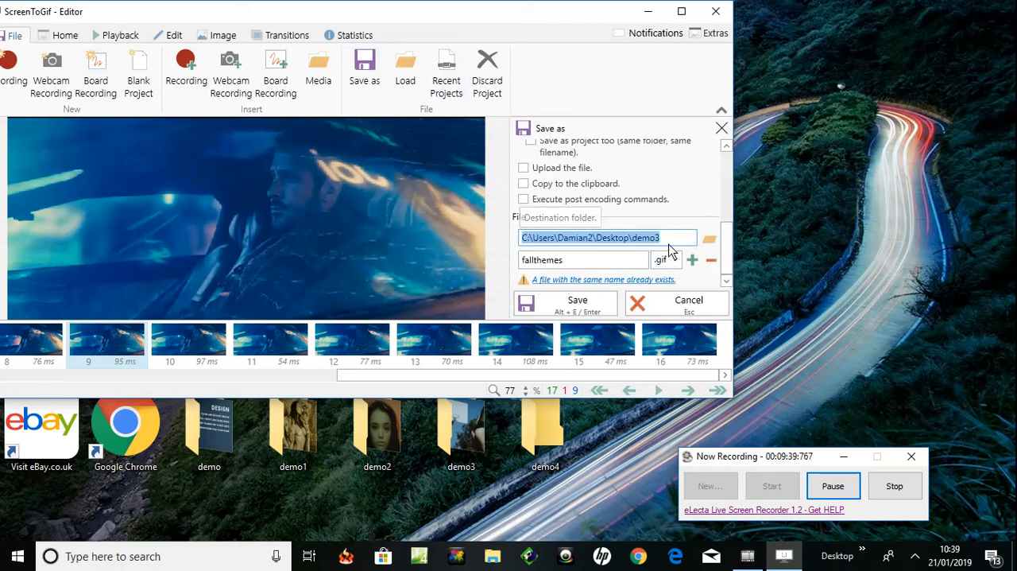
left_click(662, 238)
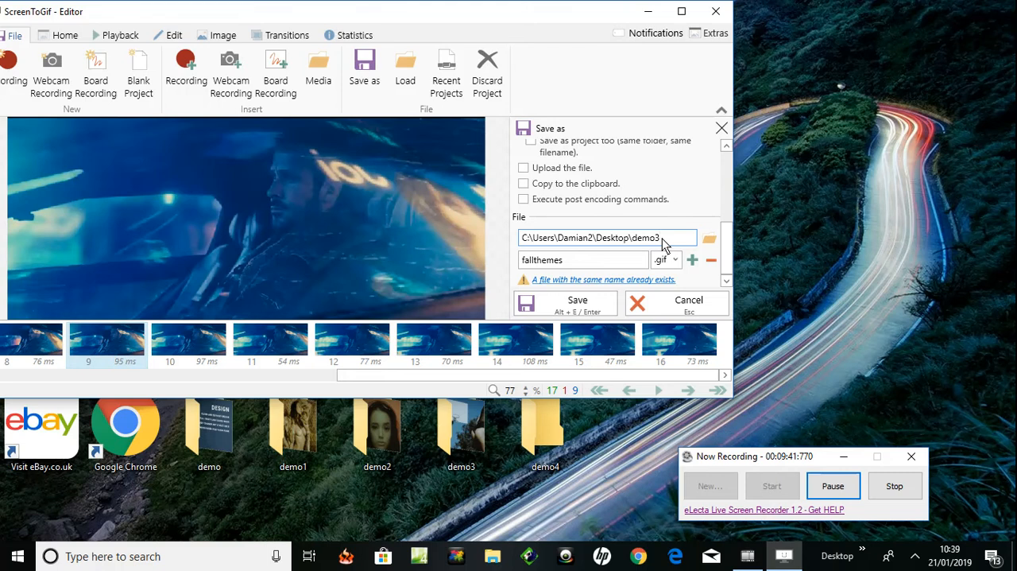
type("4")
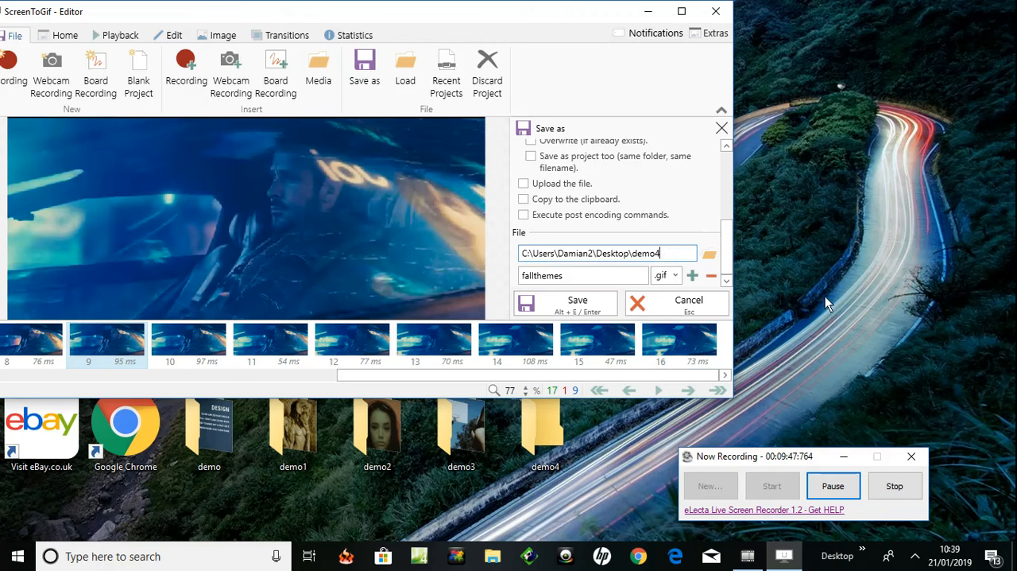
- Save the car scene as fallthemes.gif, wait for the encoding to finish, and close the encoder window
left_click(554, 310)
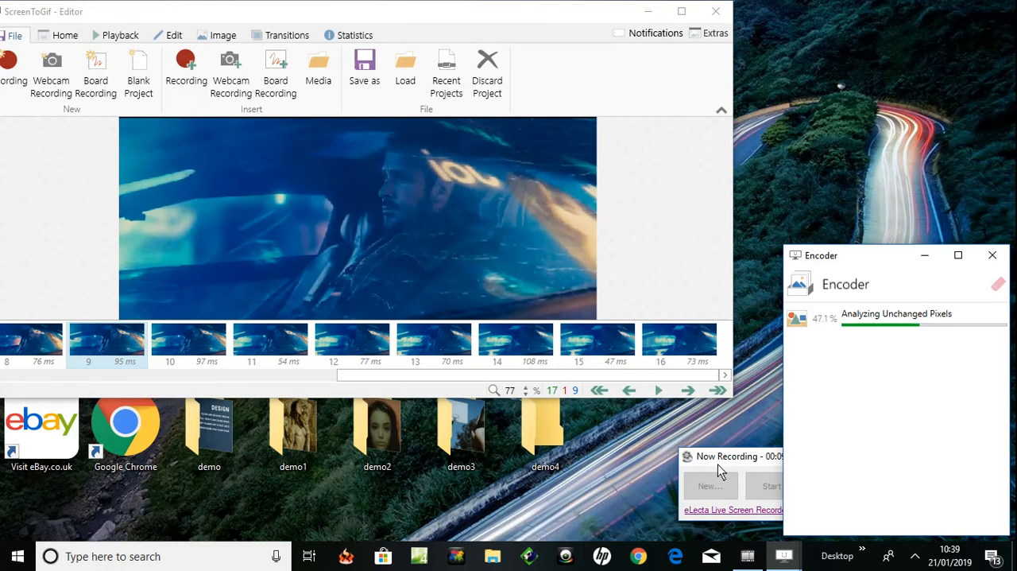
left_click_drag(714, 467, 405, 455)
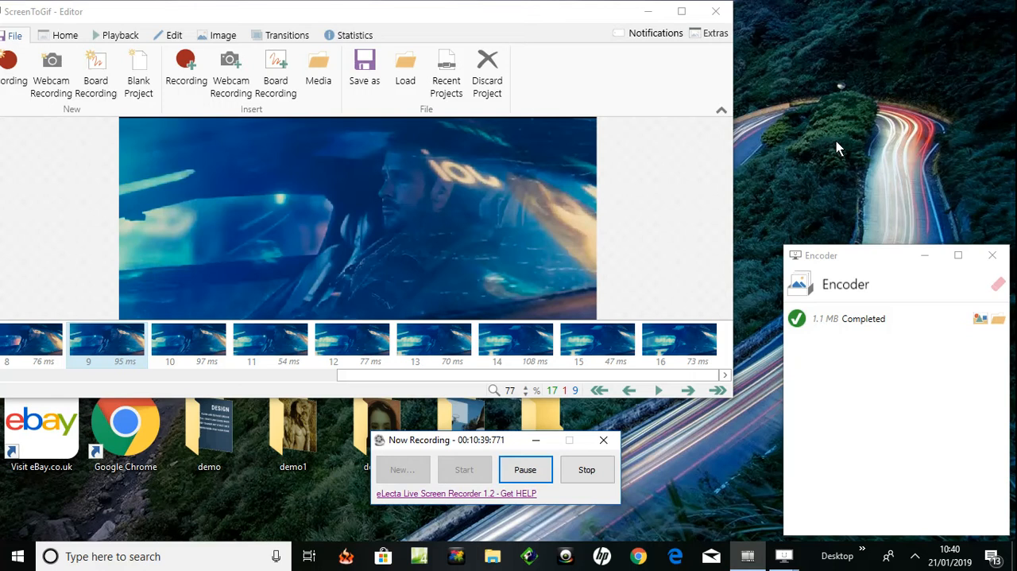
left_click(998, 260)
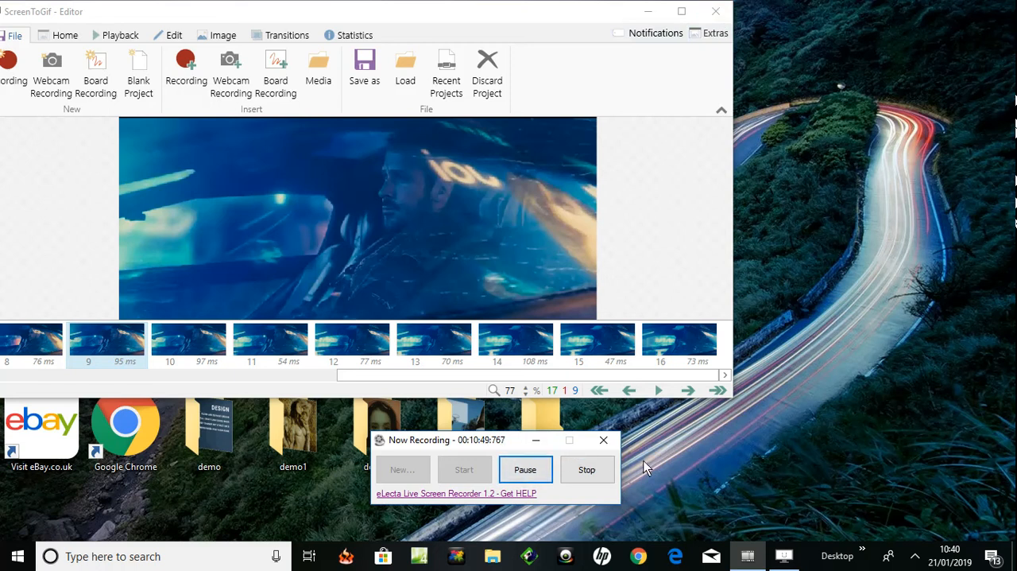
- Open the demo4 desktop folder, view the fallthemes GIF in the photo viewer, and close both the viewer and the folder
double_click(543, 419)
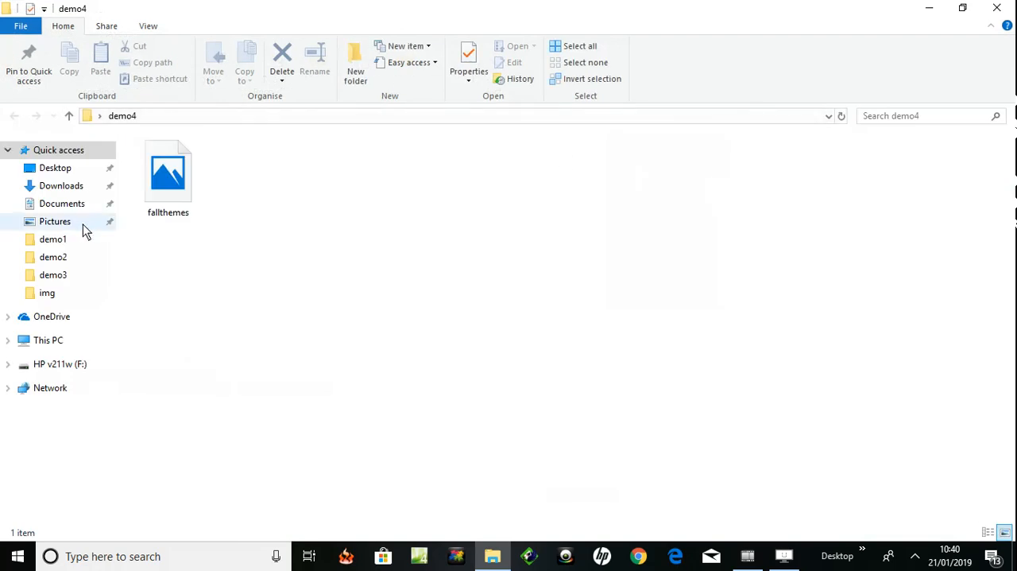
mouse_move(165, 190)
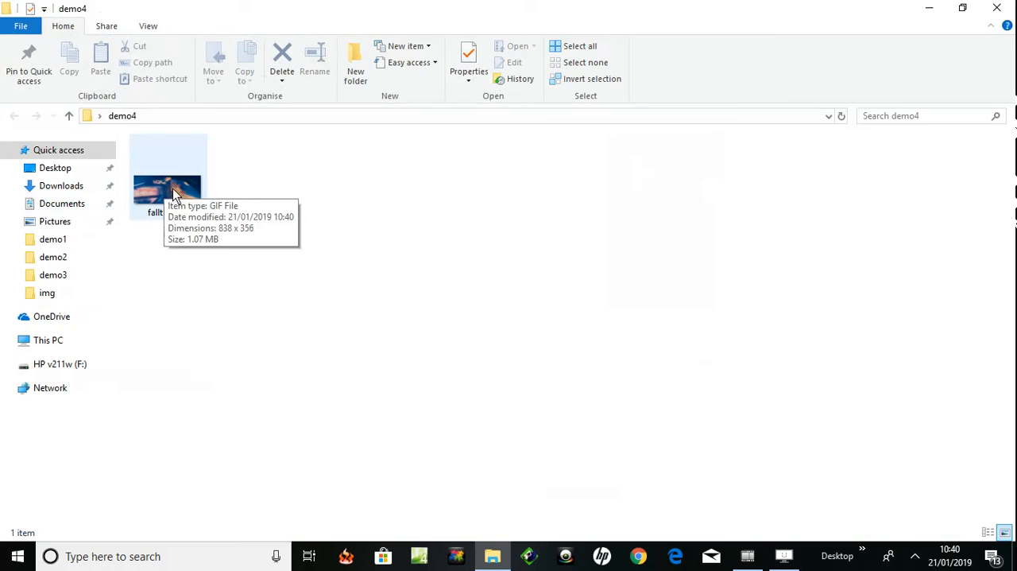
left_click(173, 194)
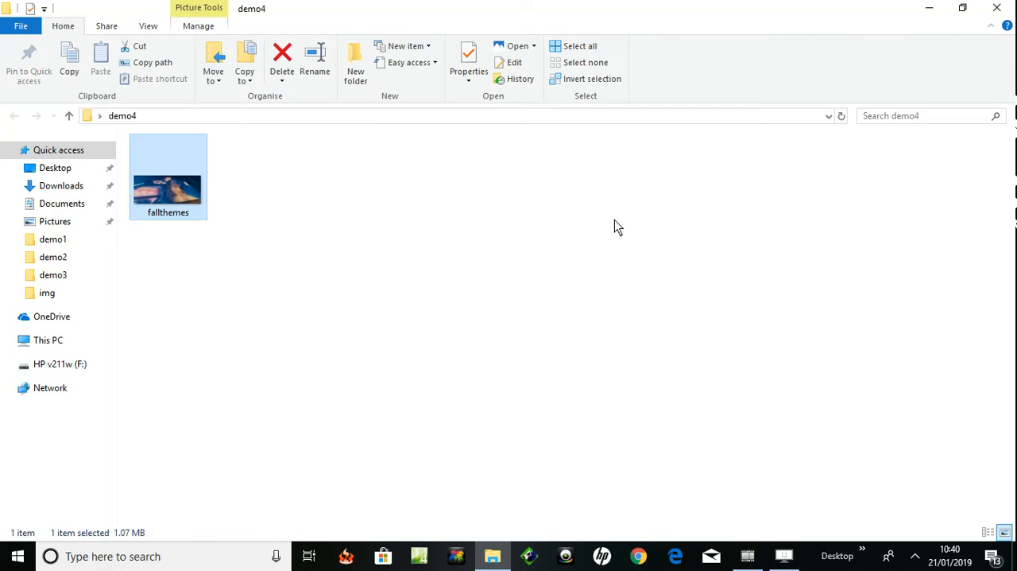
key("Return")
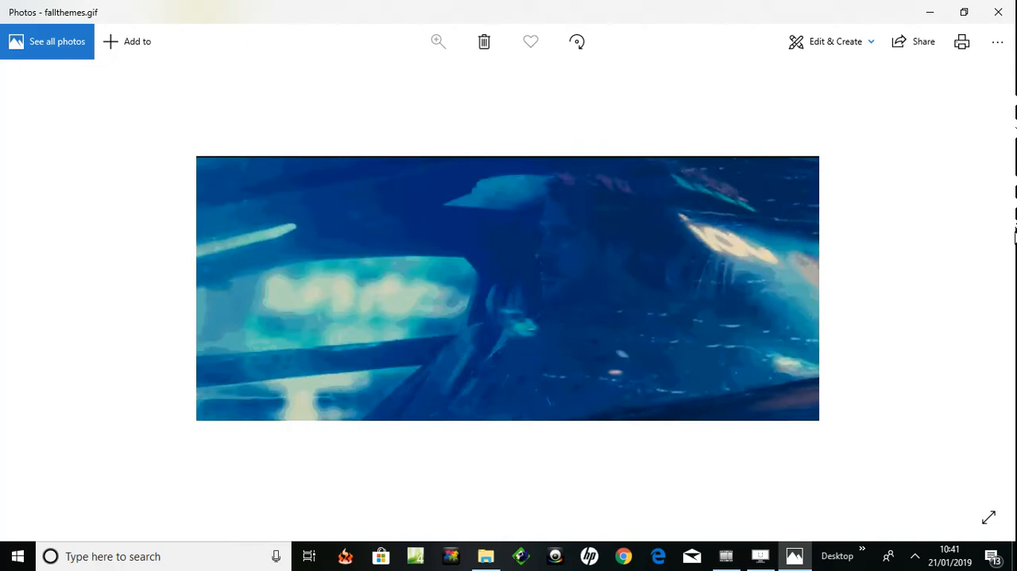
left_click(1000, 12)
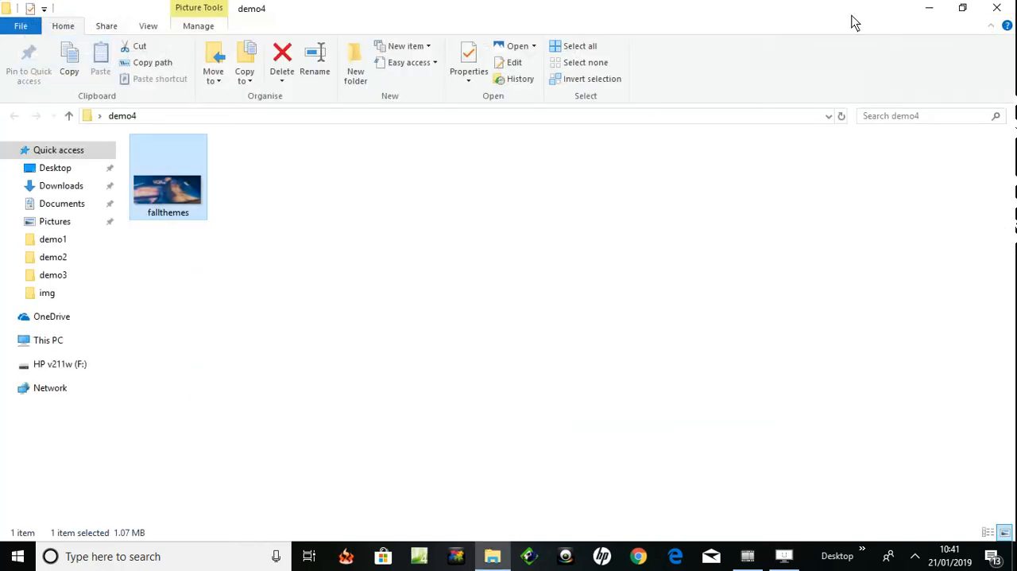
left_click(997, 9)
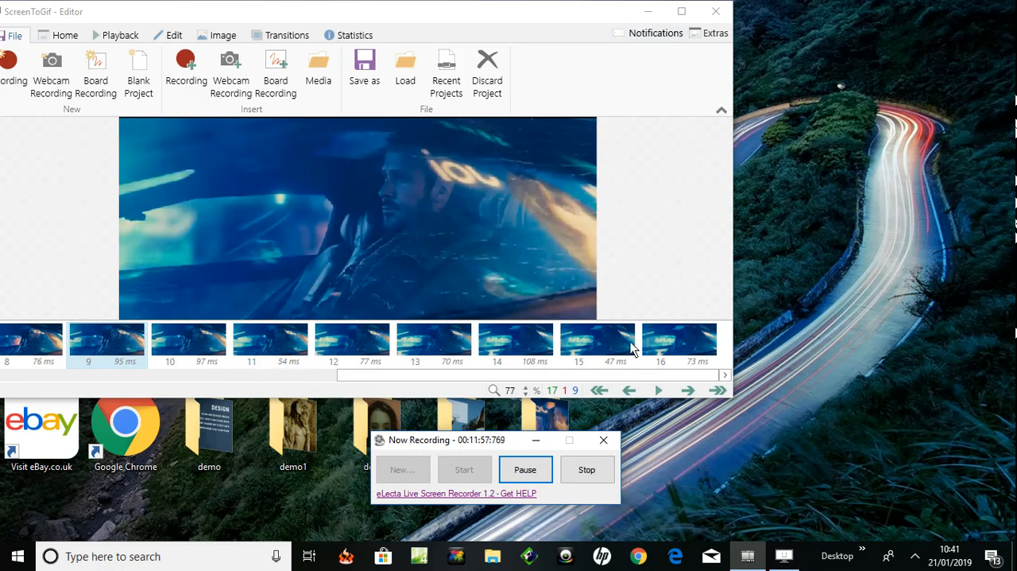
left_click(528, 471)
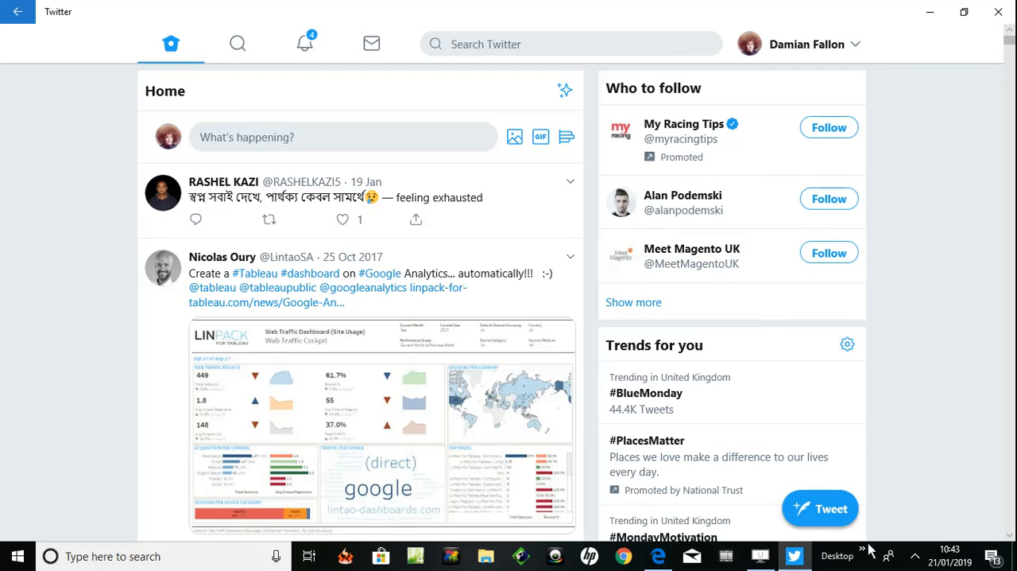
- Switch to Twitter and post a tweet without text, attaching the fallthemes GIF from the demo4 folder on the desktop
left_click(516, 137)
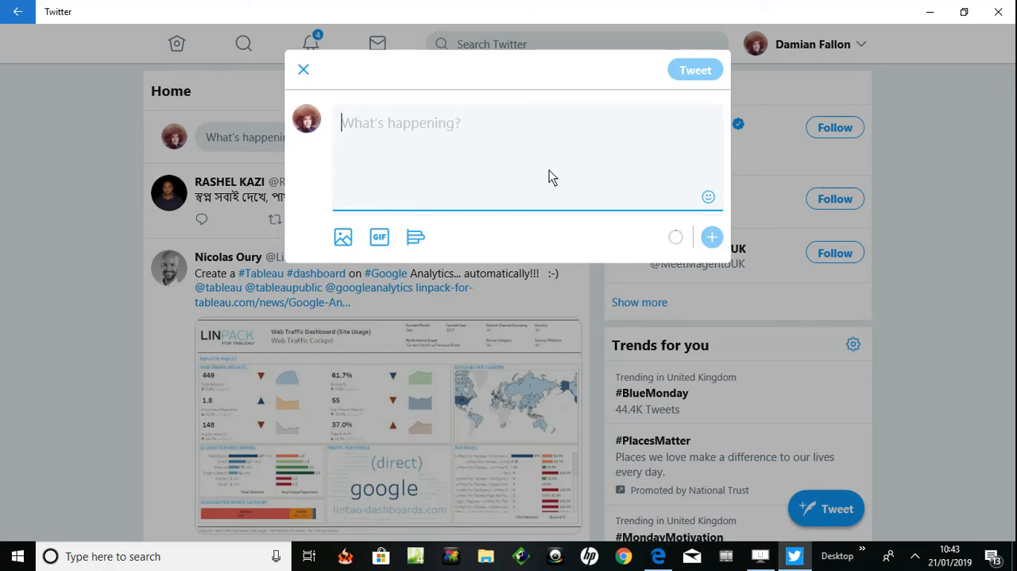
left_click(342, 239)
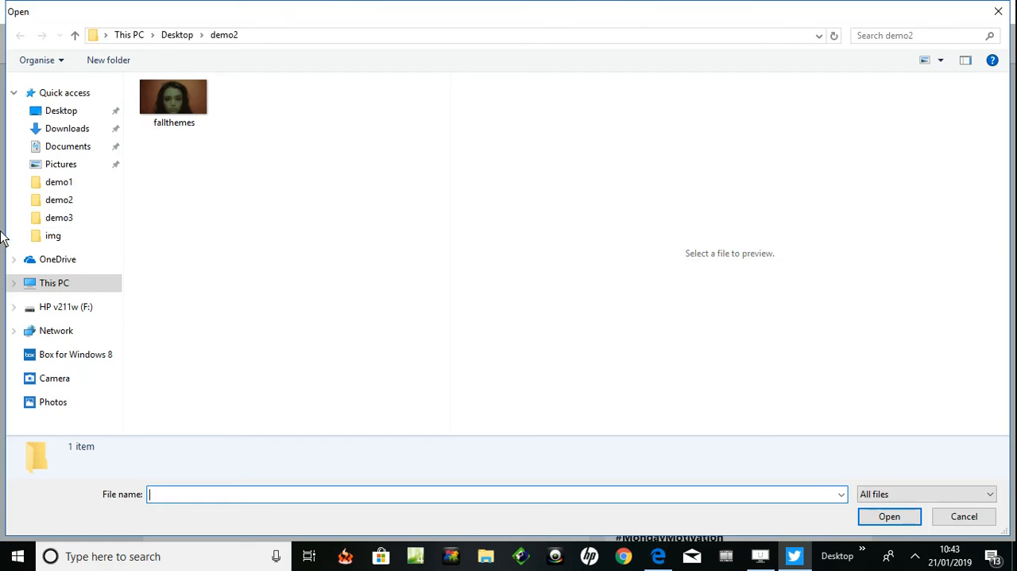
left_click(35, 225)
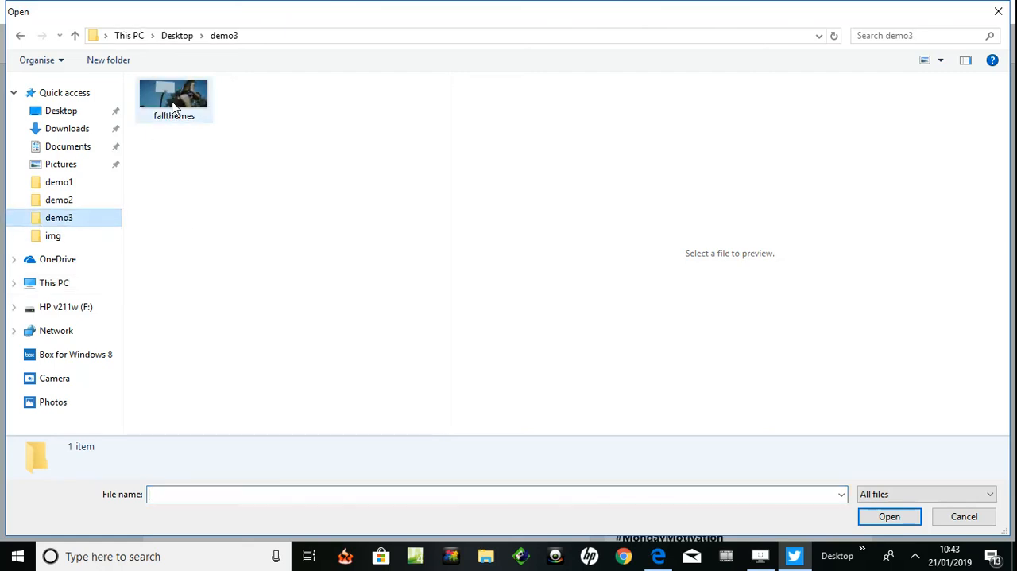
left_click(73, 115)
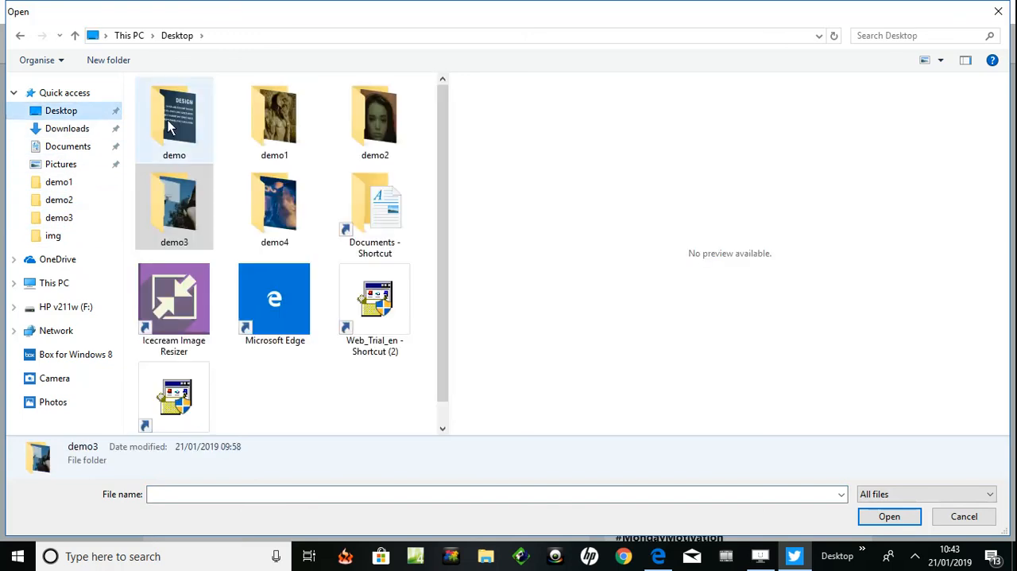
left_click(288, 207)
double_click(288, 205)
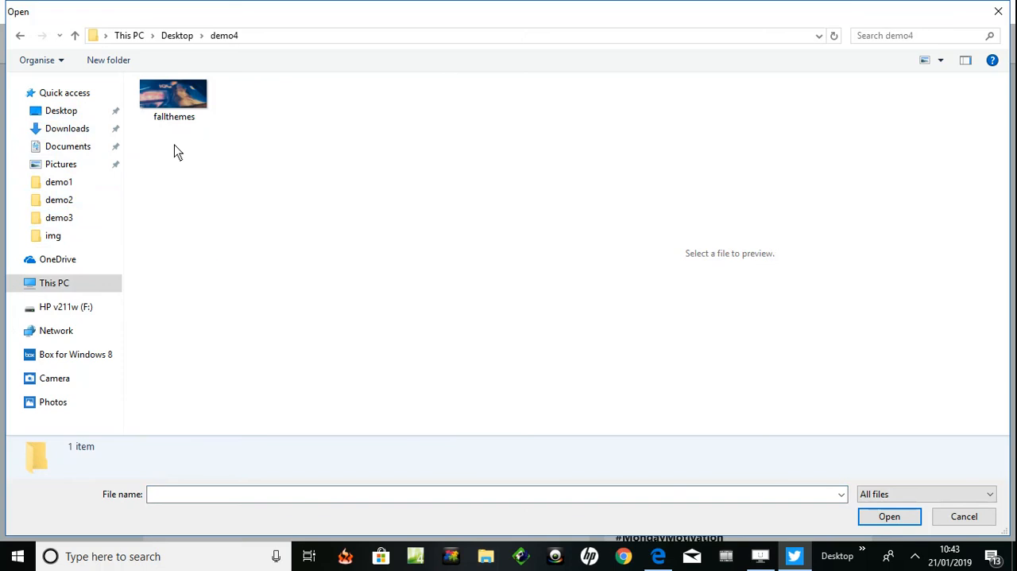
left_click(161, 114)
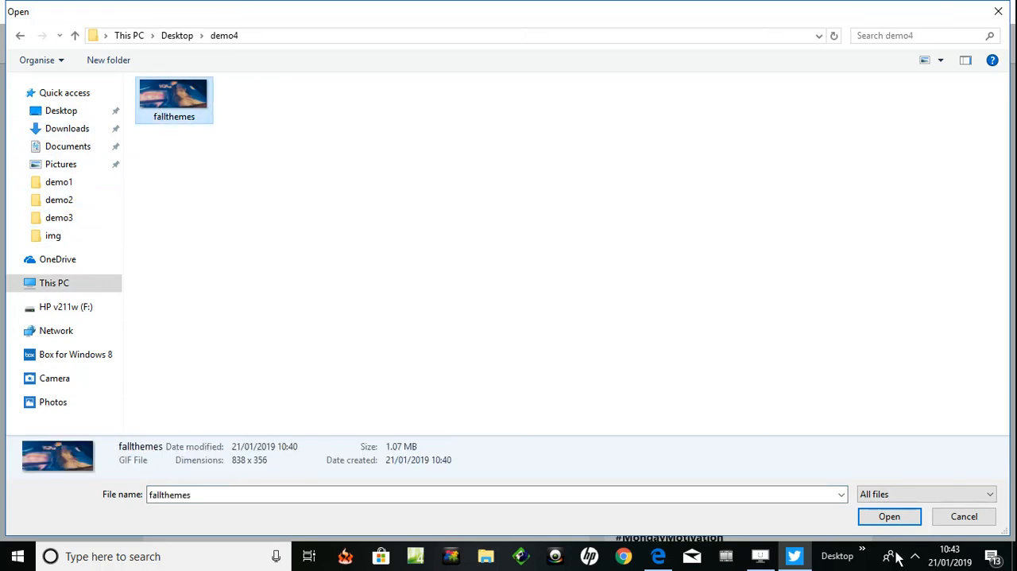
left_click(890, 517)
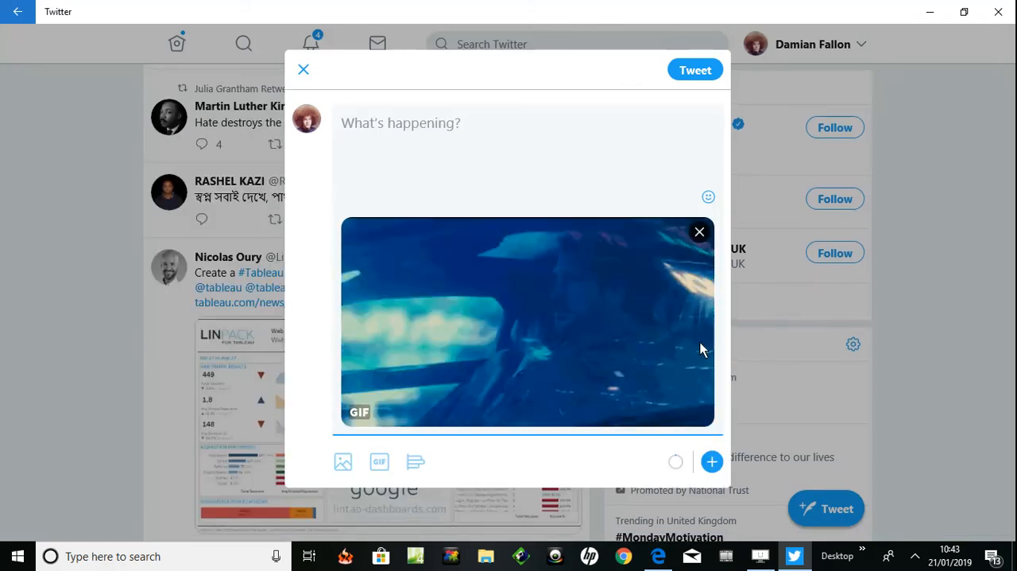
left_click(694, 68)
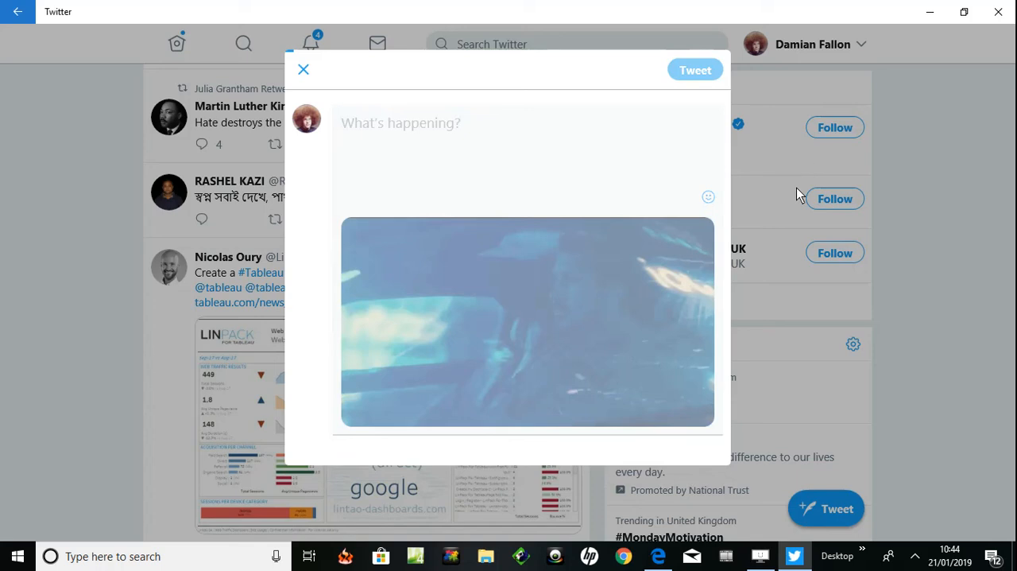
left_click(916, 556)
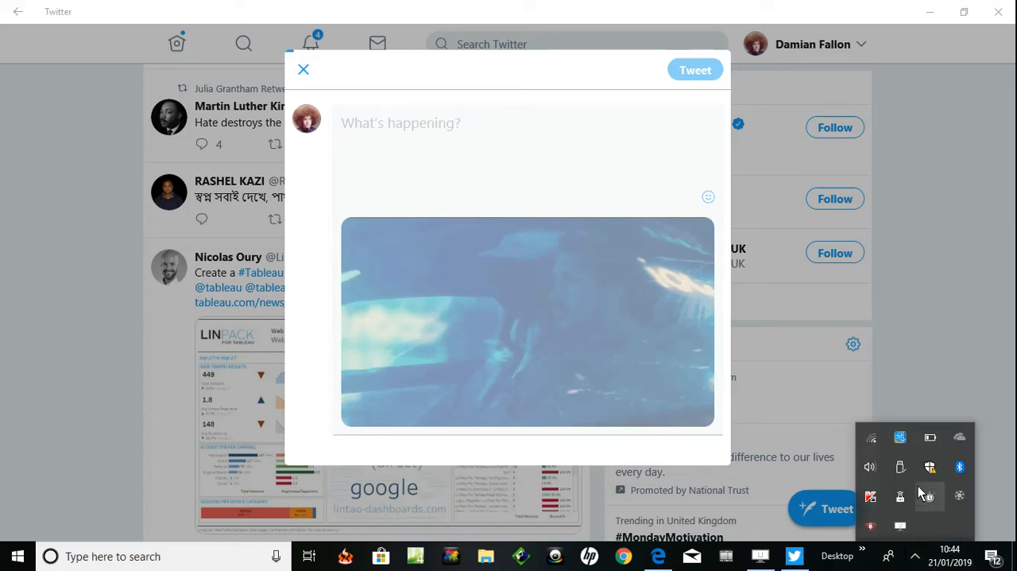
left_click(960, 497)
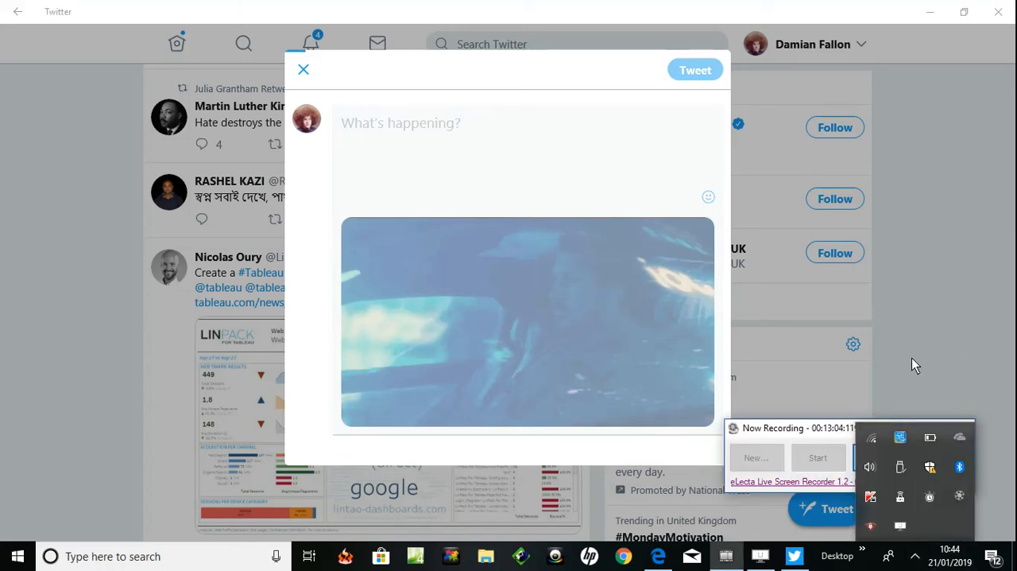
left_click(943, 349)
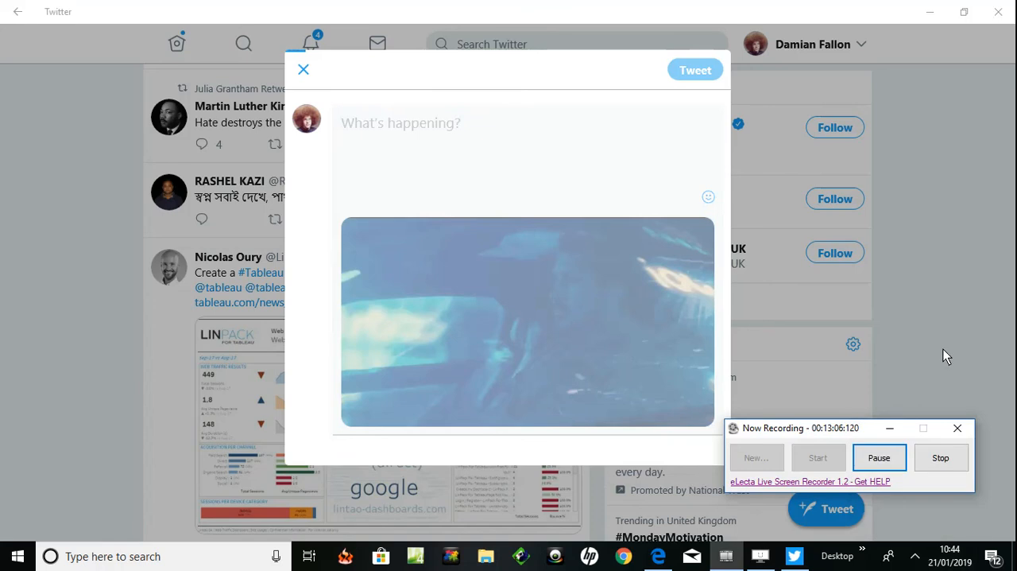
left_click(872, 458)
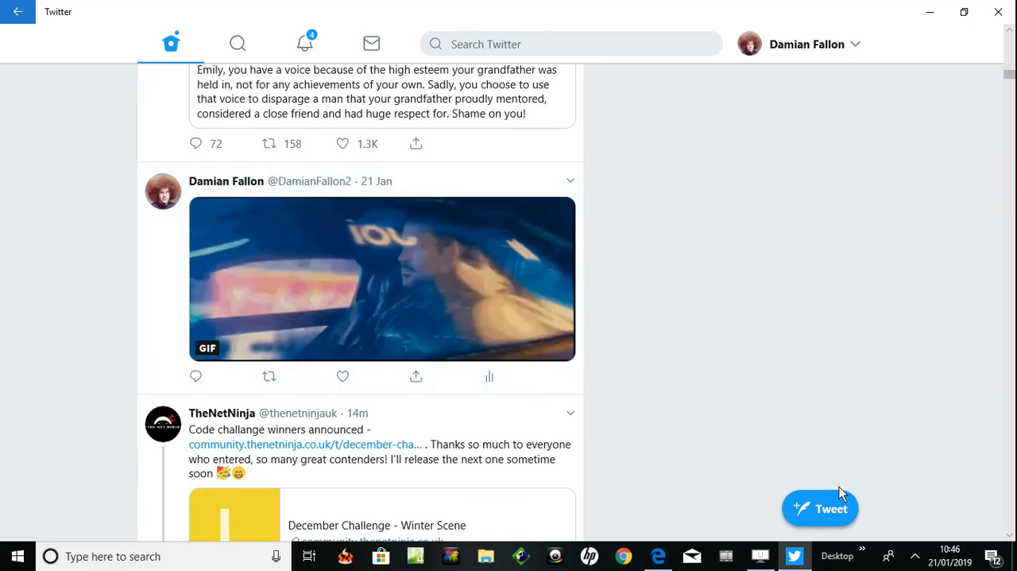
left_click(915, 556)
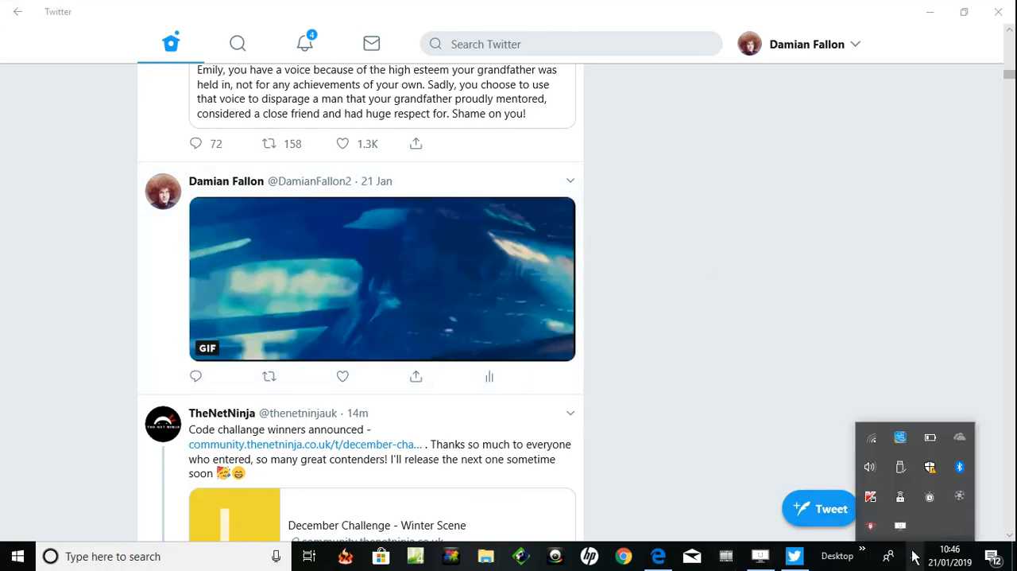
mouse_move(957, 490)
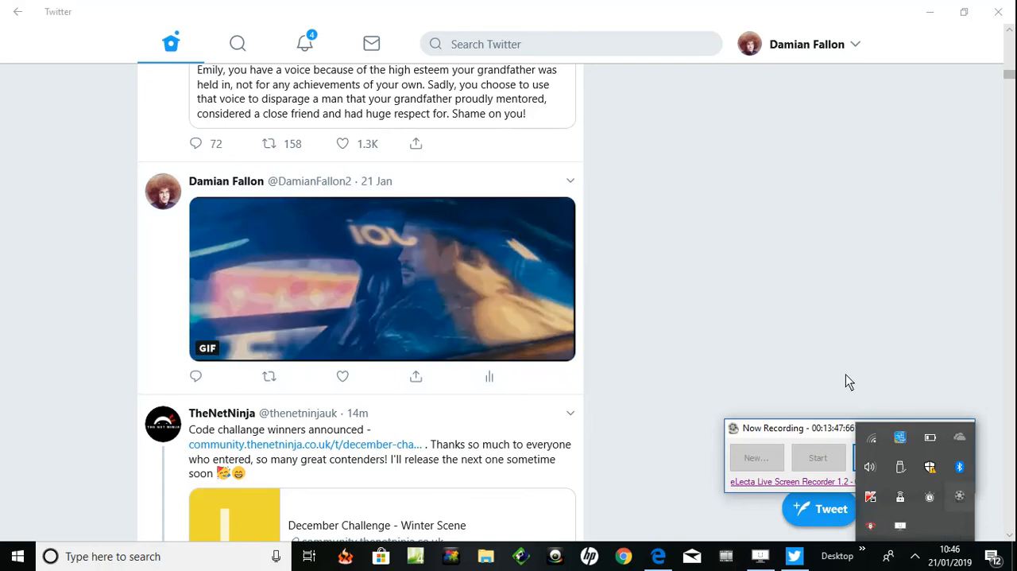